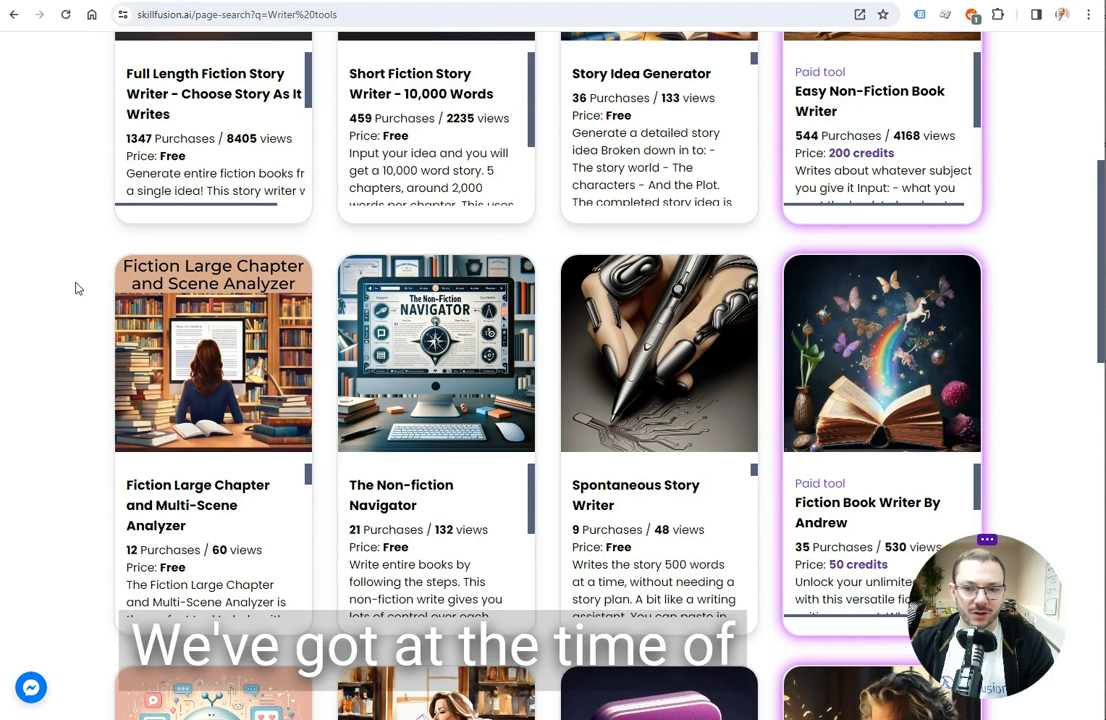
# Step: Open the Non-fiction Navigator card from the Writer tools search results
pyautogui.scroll(5, 73, 289)
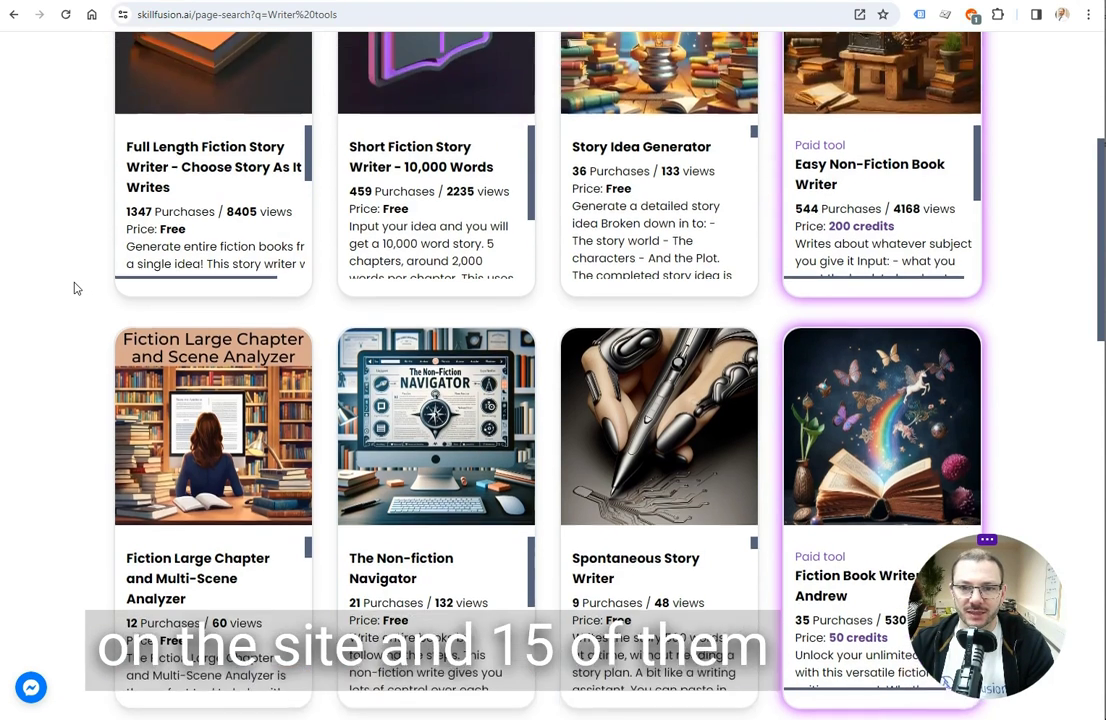
pyautogui.scroll(-5, 73, 289)
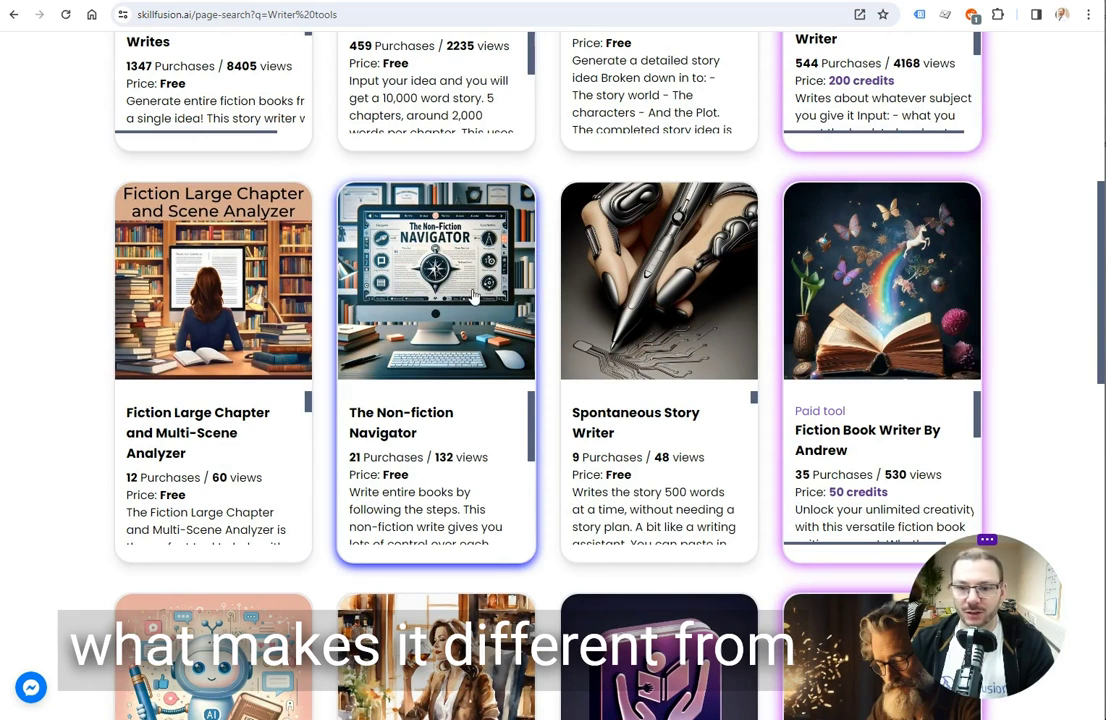
pyautogui.click(418, 220)
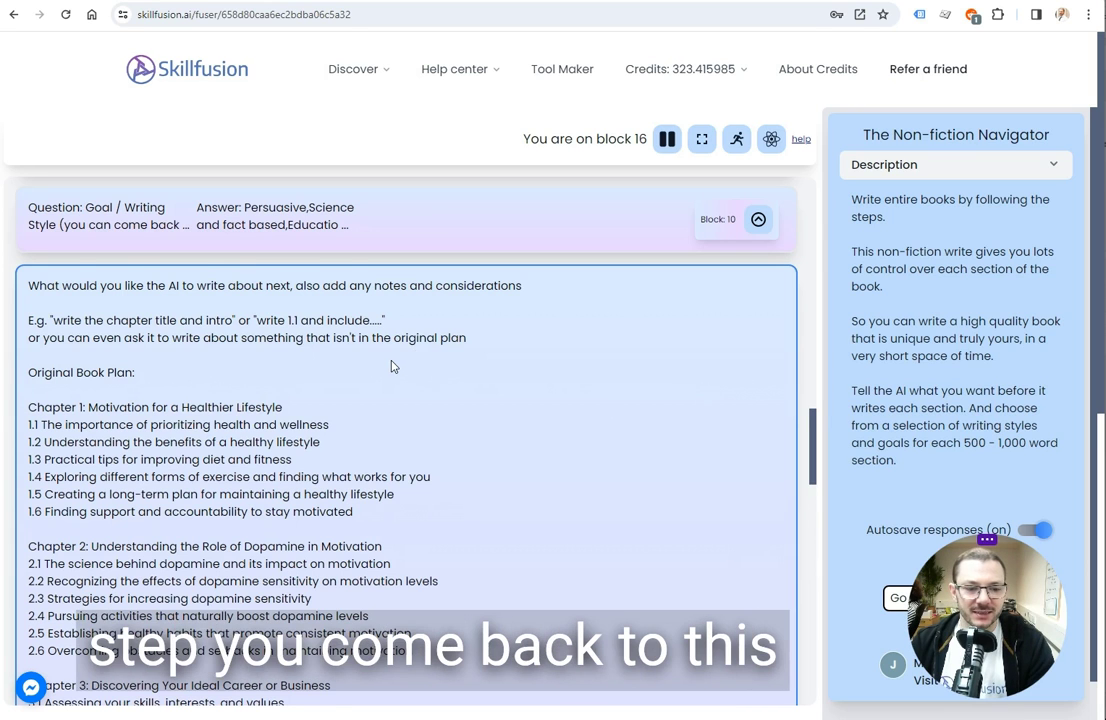
# Step: Enter 'write 1.1' as block 16's answer, checking the 1.1 line of the book plan
pyautogui.scroll(-1, 390, 365)
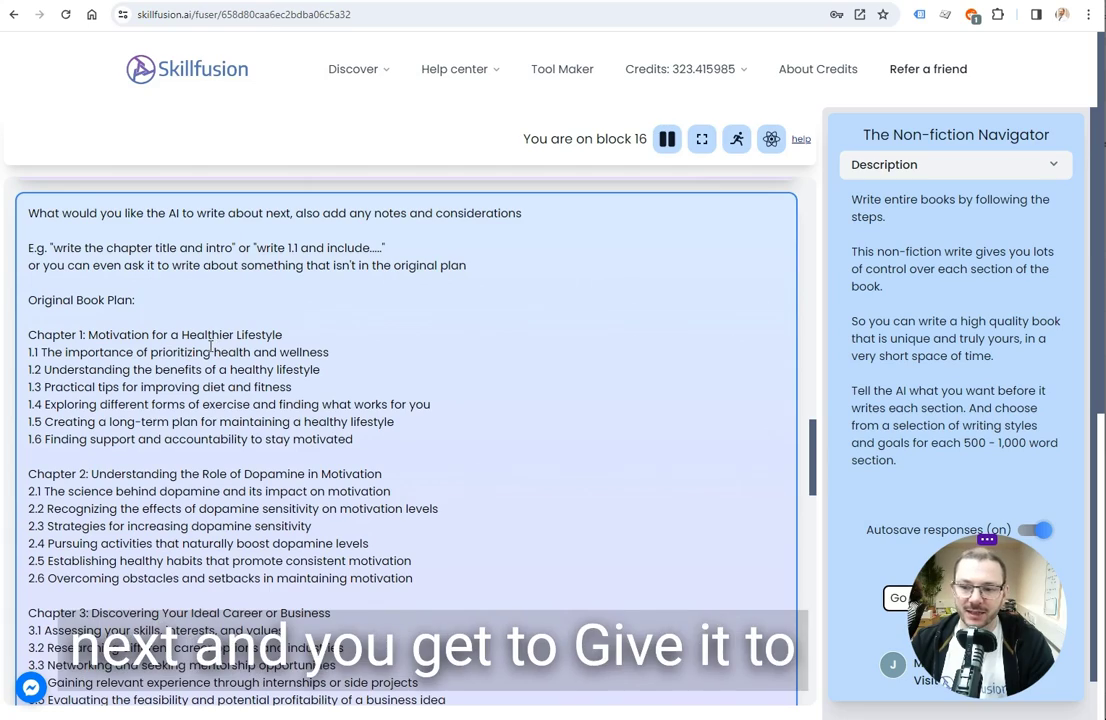
pyautogui.scroll(-8, 210, 347)
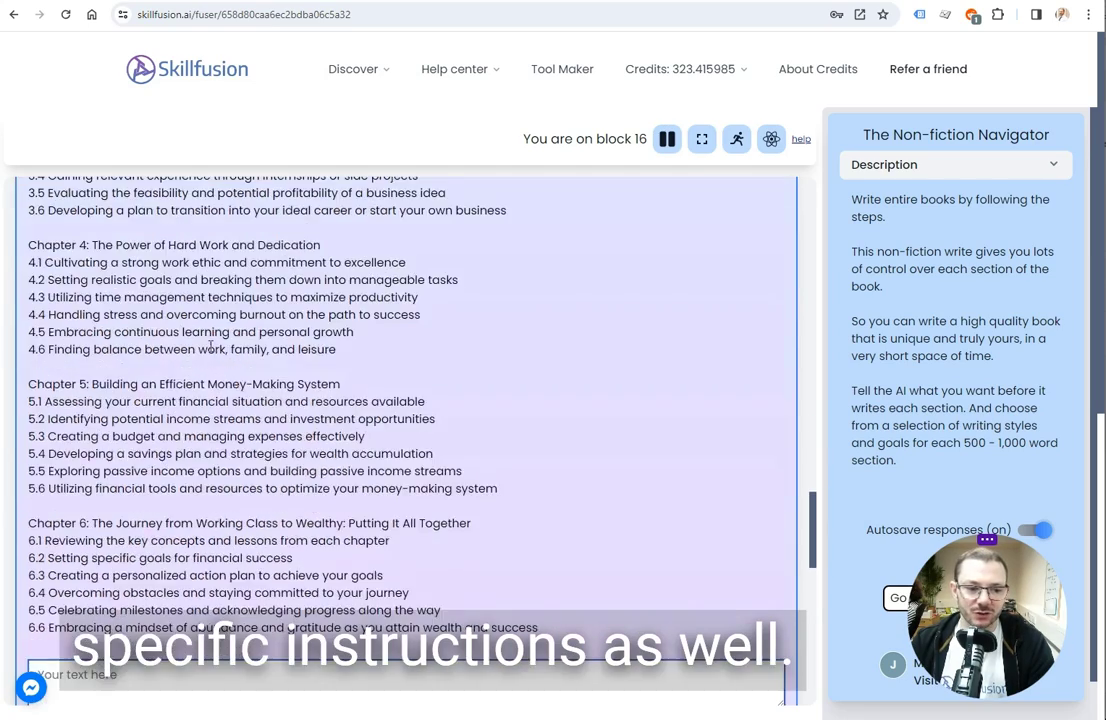
pyautogui.write('write 1.1')
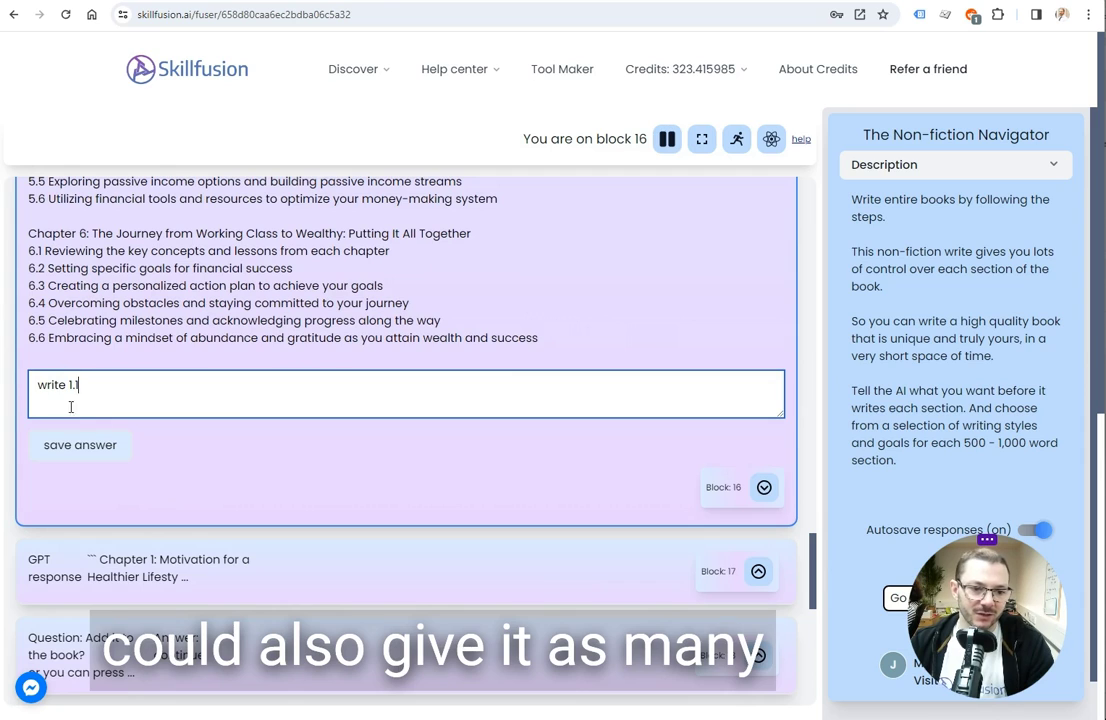
pyautogui.scroll(8, 71, 407)
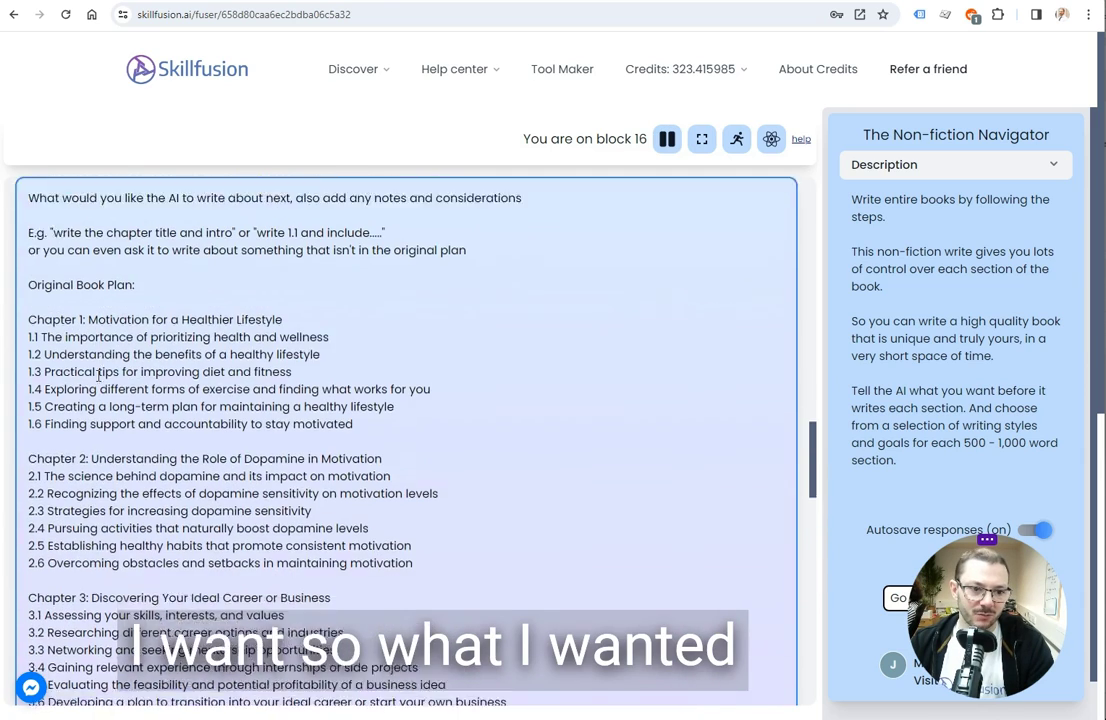
pyautogui.moveTo(329, 352); pyautogui.dragTo(28, 352)
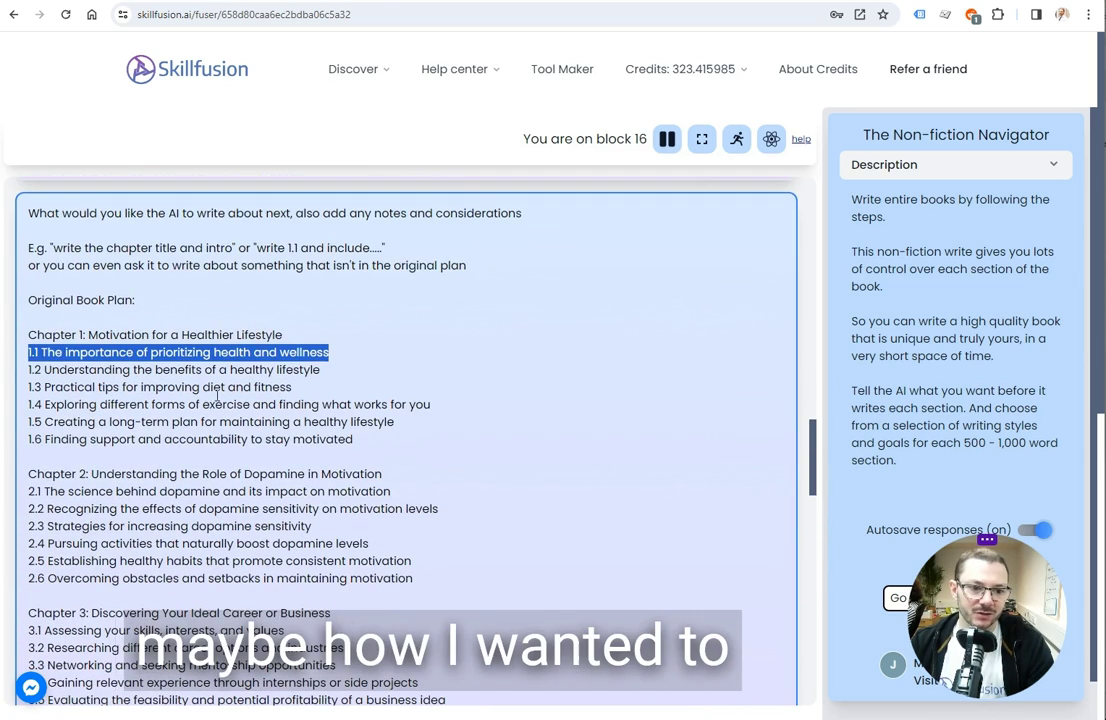
pyautogui.scroll(-8, 345, 361)
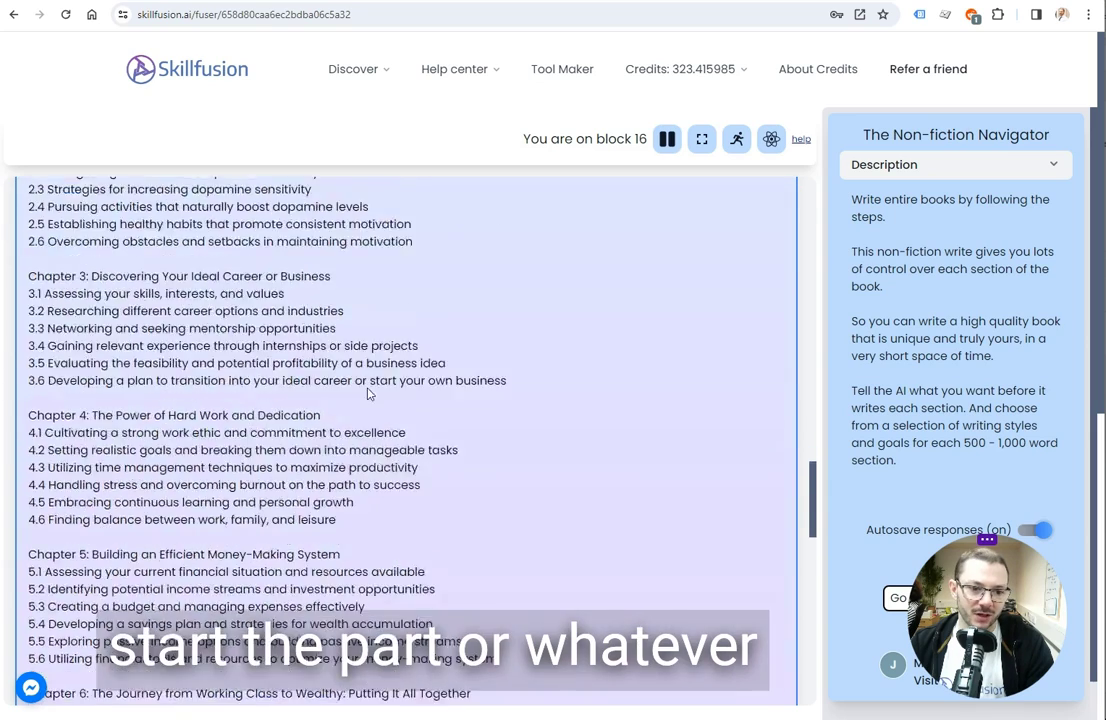
# Step: Submit 'write 1.1' and review the generated section 1.1 draft in block 17
pyautogui.click(90, 444)
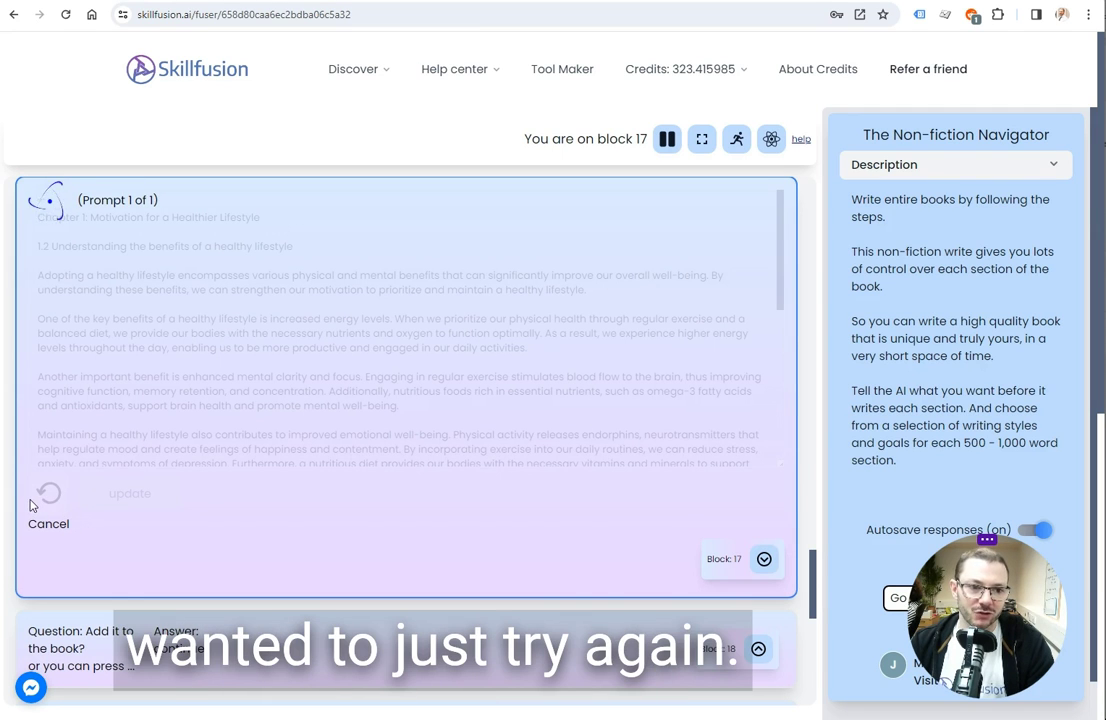
pyautogui.scroll(-1, 232, 521)
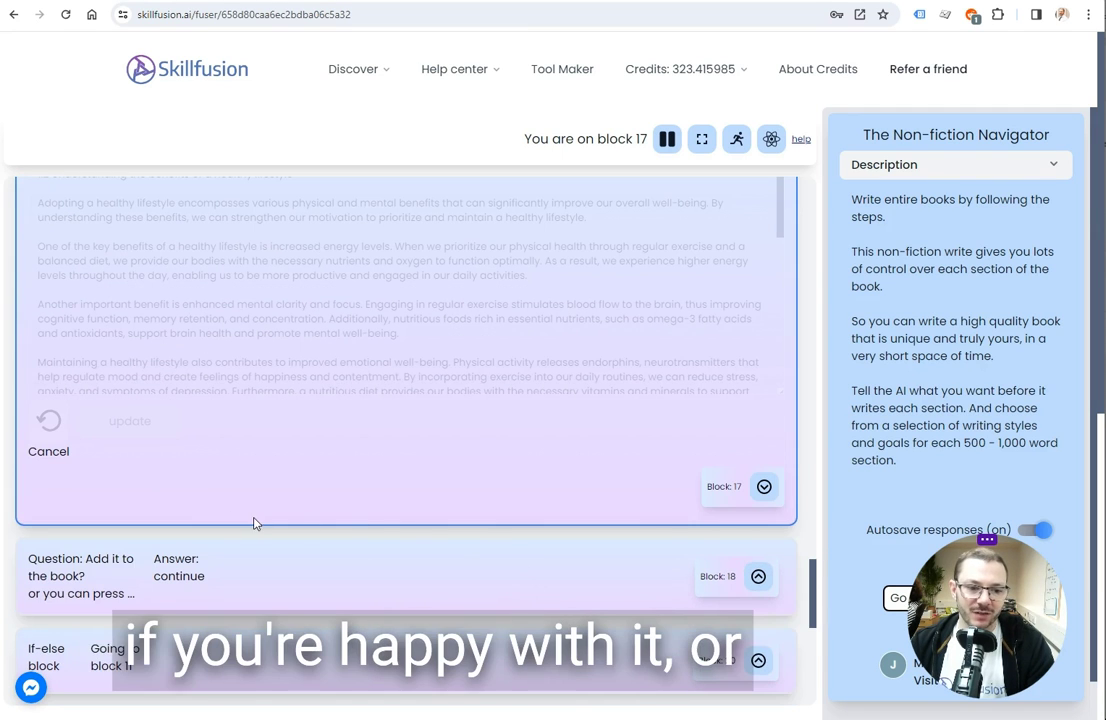
pyautogui.scroll(5, 253, 522)
pyautogui.scroll(2, 253, 522)
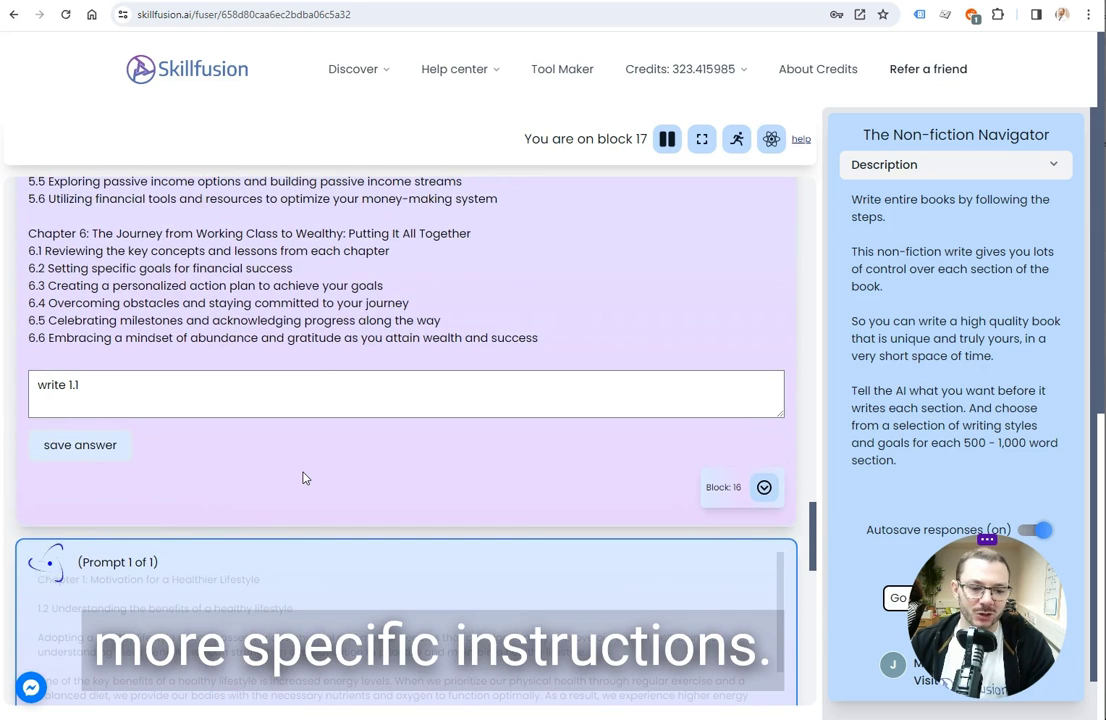
pyautogui.scroll(-5, 304, 477)
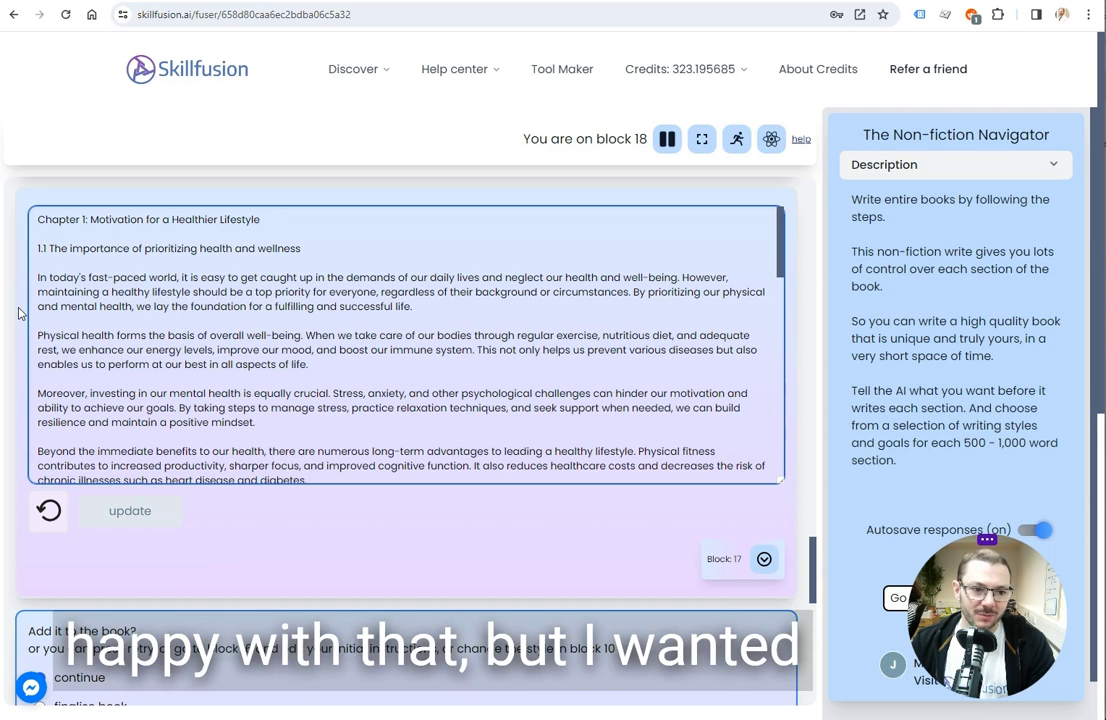
# Step: Add a second line under 'write 1.1': talk about how better health improves mental health
pyautogui.scroll(3, 18, 313)
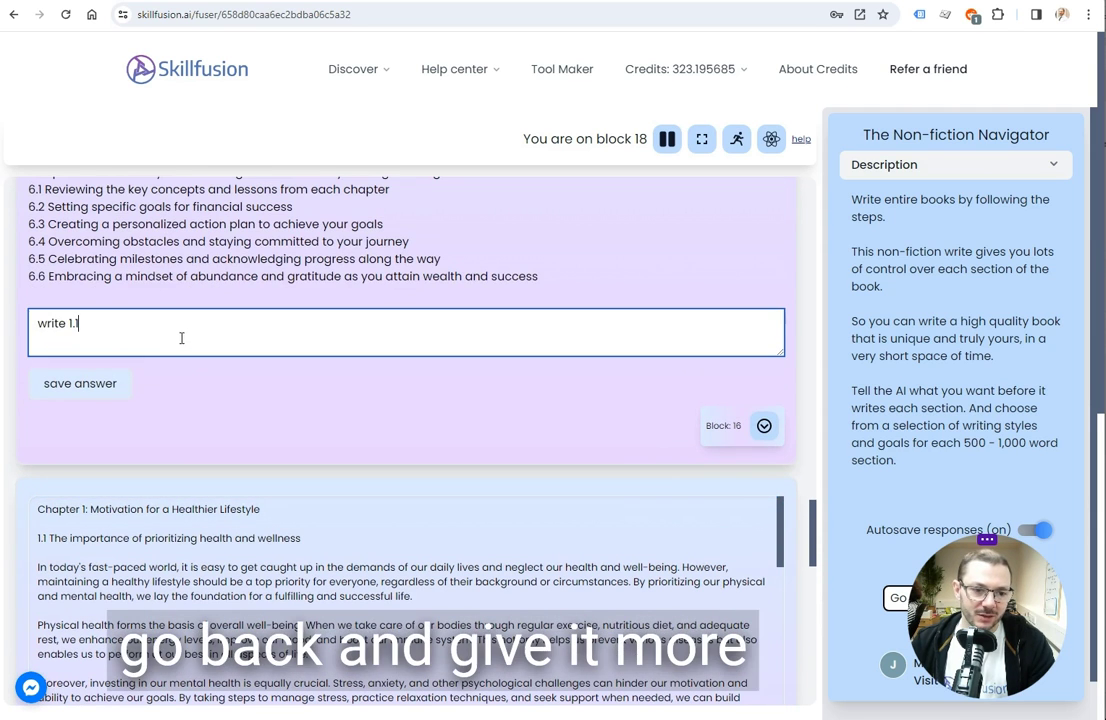
pyautogui.write('talk ')
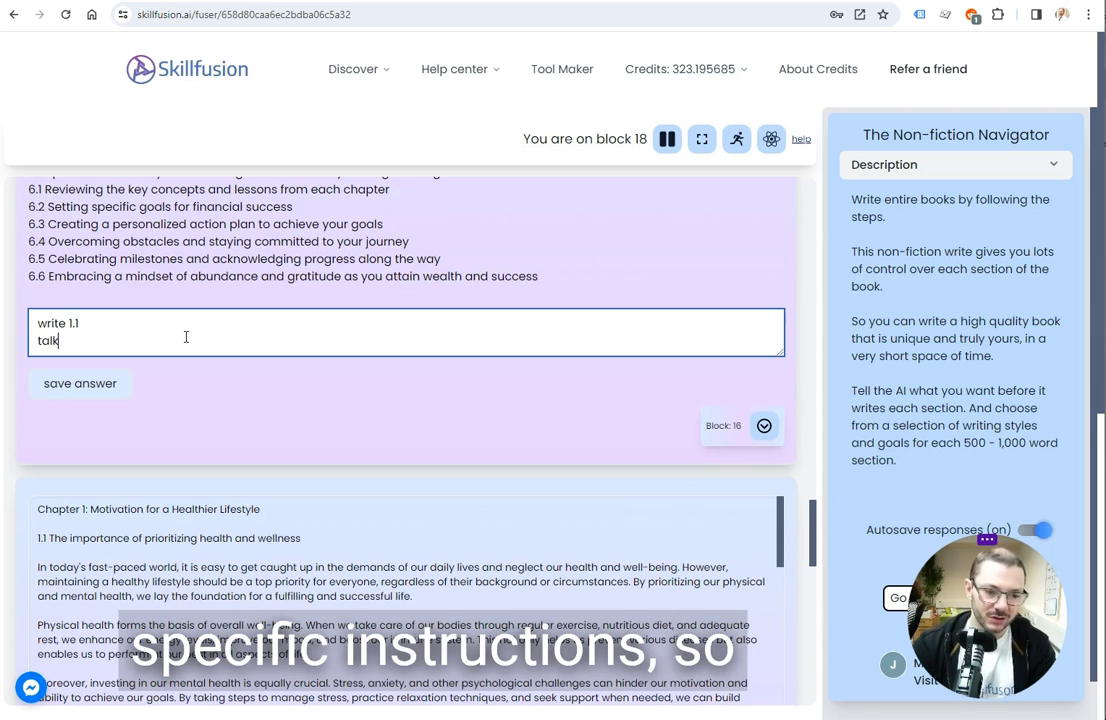
pyautogui.write('a')
pyautogui.press('BackSpace')
pyautogui.write('abo')
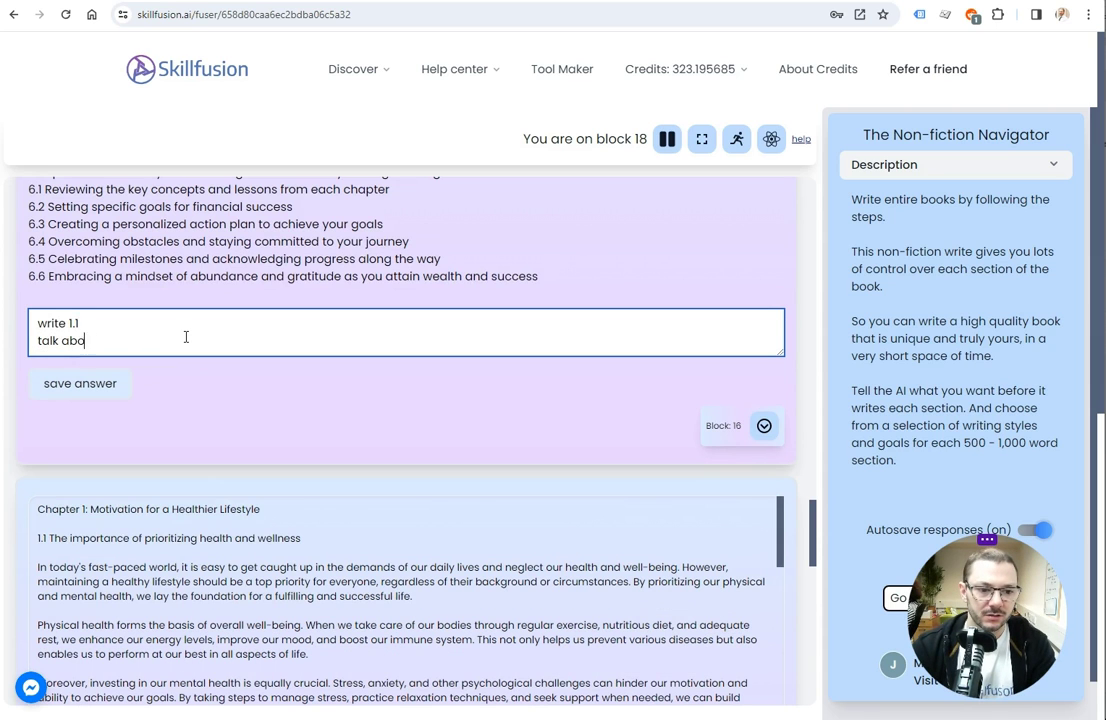
pyautogui.write('ut how ')
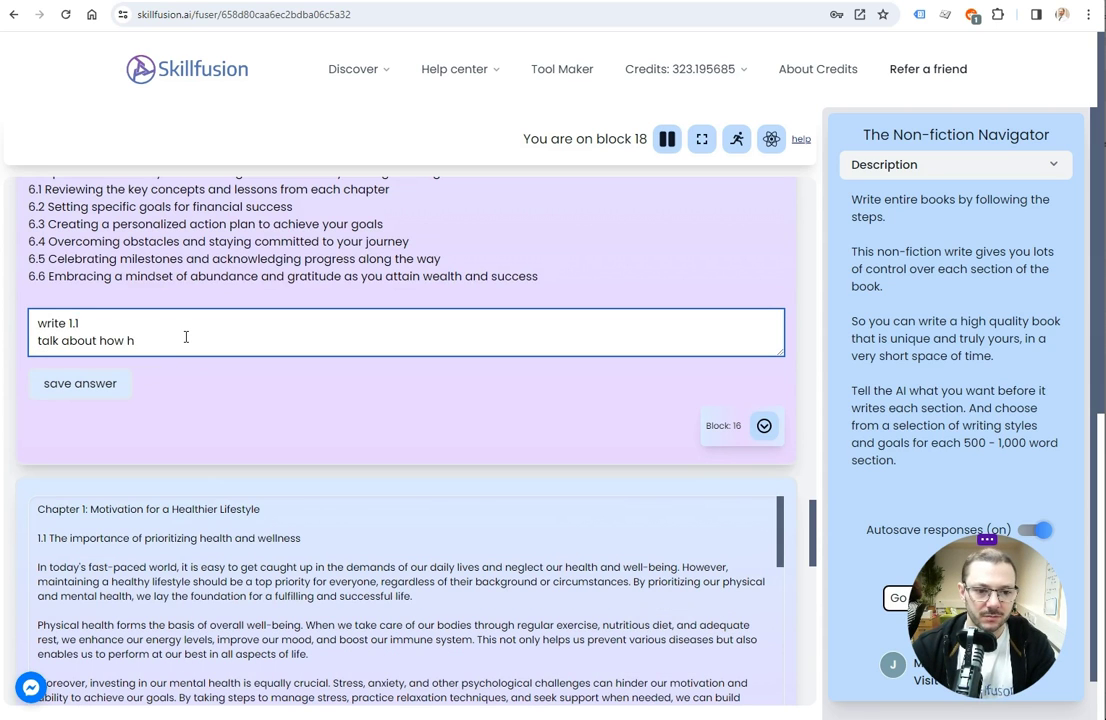
pyautogui.write('better hea')
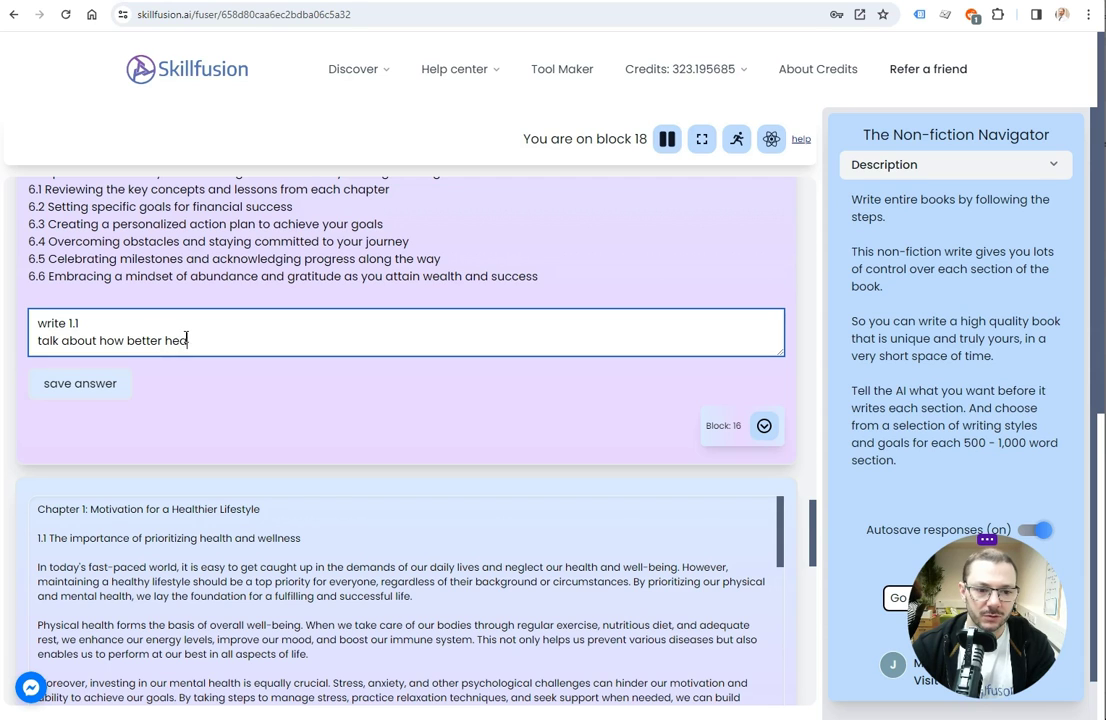
pyautogui.write('lth improves ')
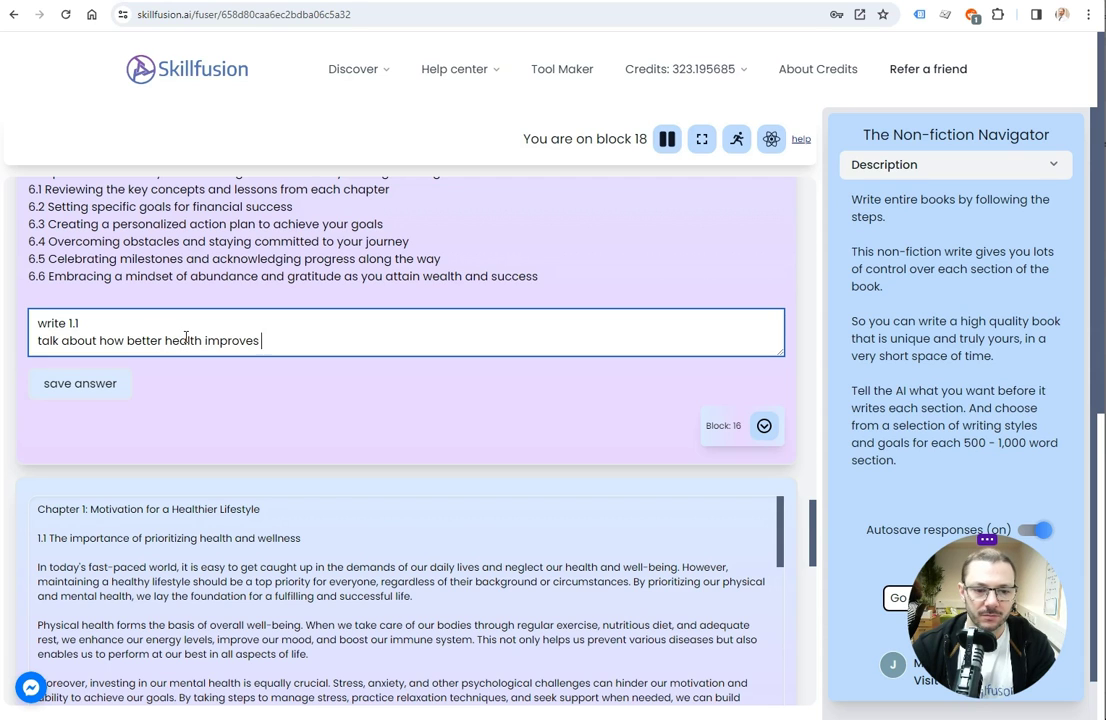
pyautogui.write('mental health')
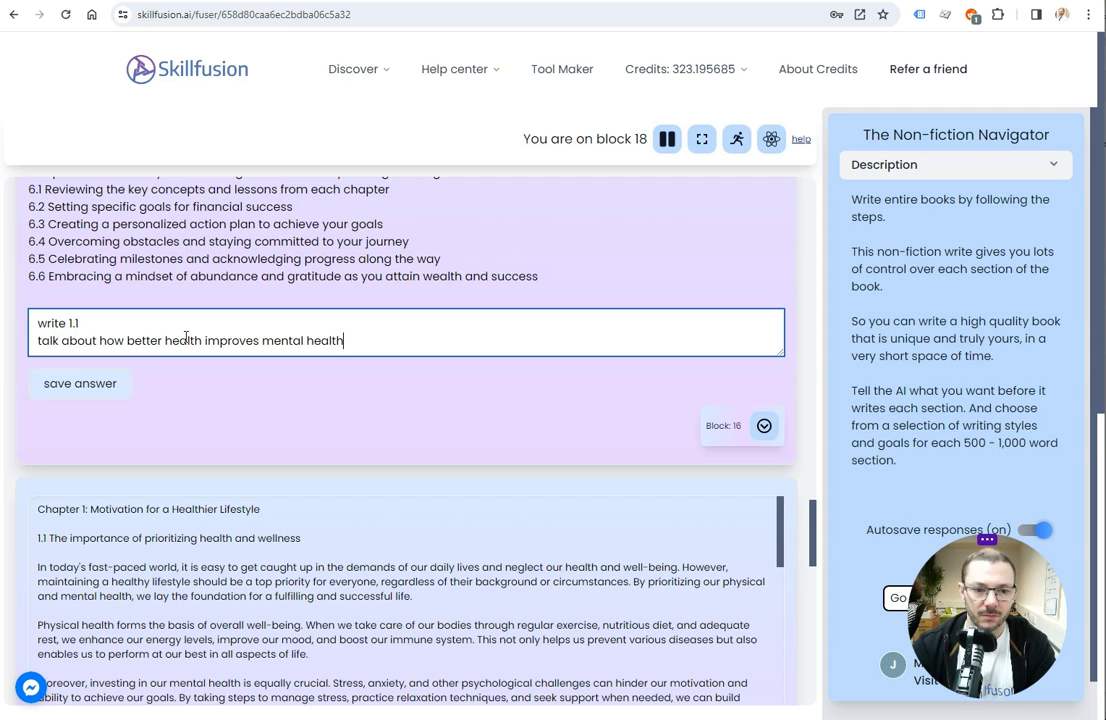
pyautogui.click(126, 390)
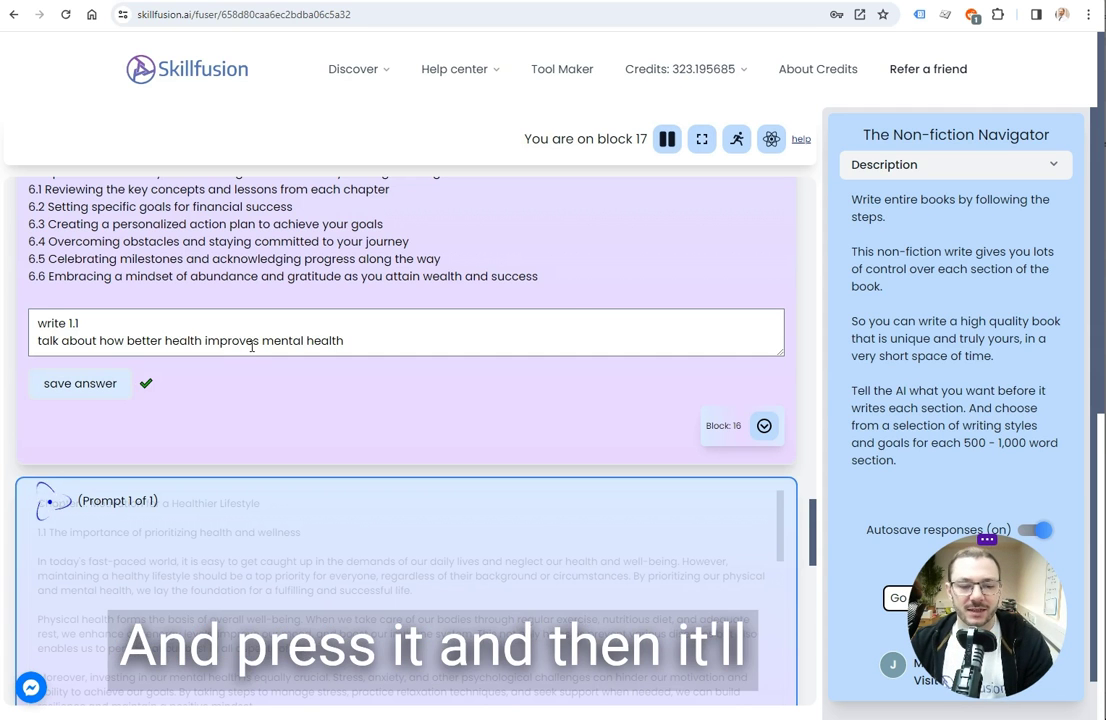
pyautogui.scroll(-5, 316, 378)
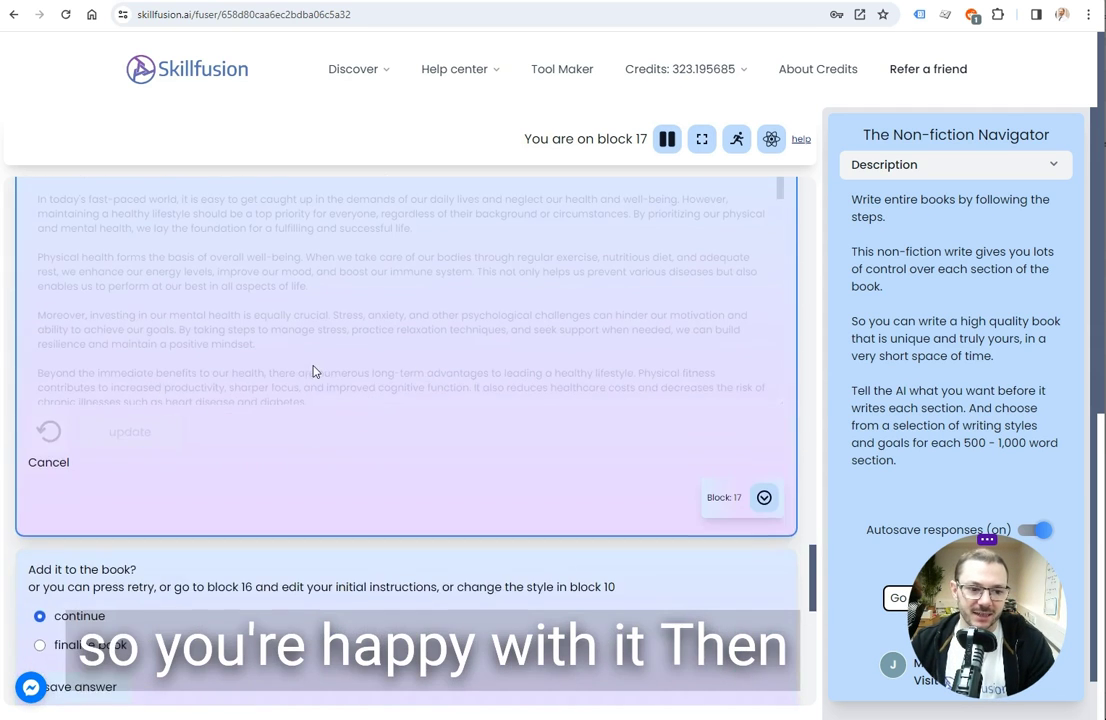
pyautogui.scroll(-1, 313, 371)
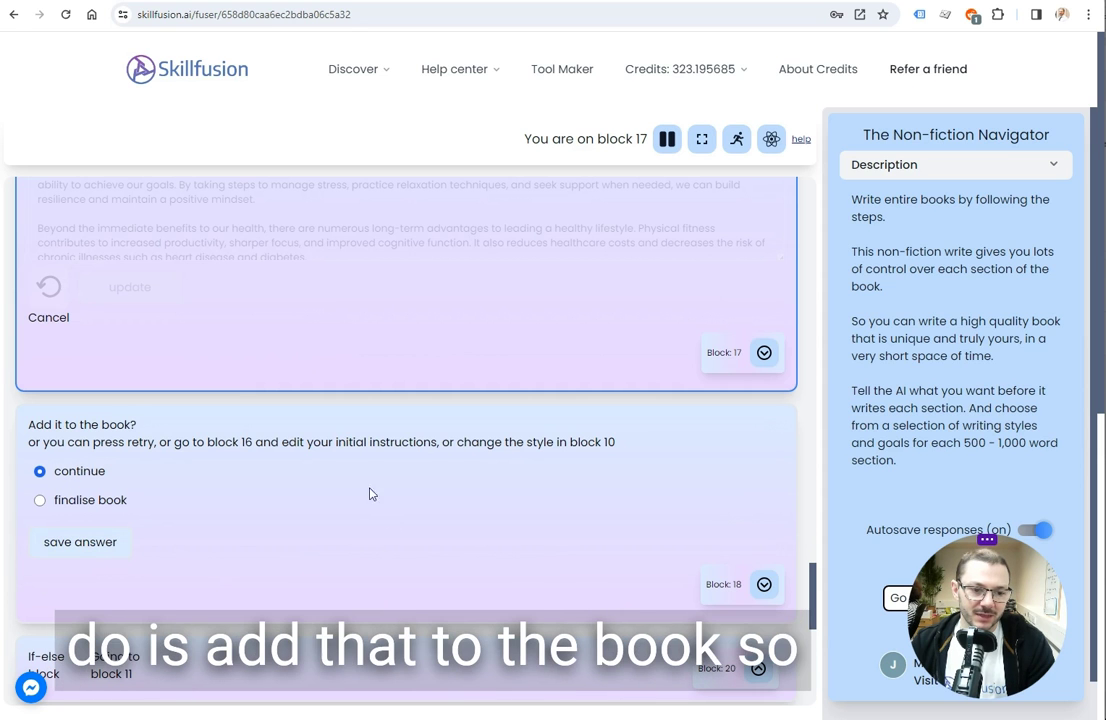
pyautogui.scroll(5, 358, 477)
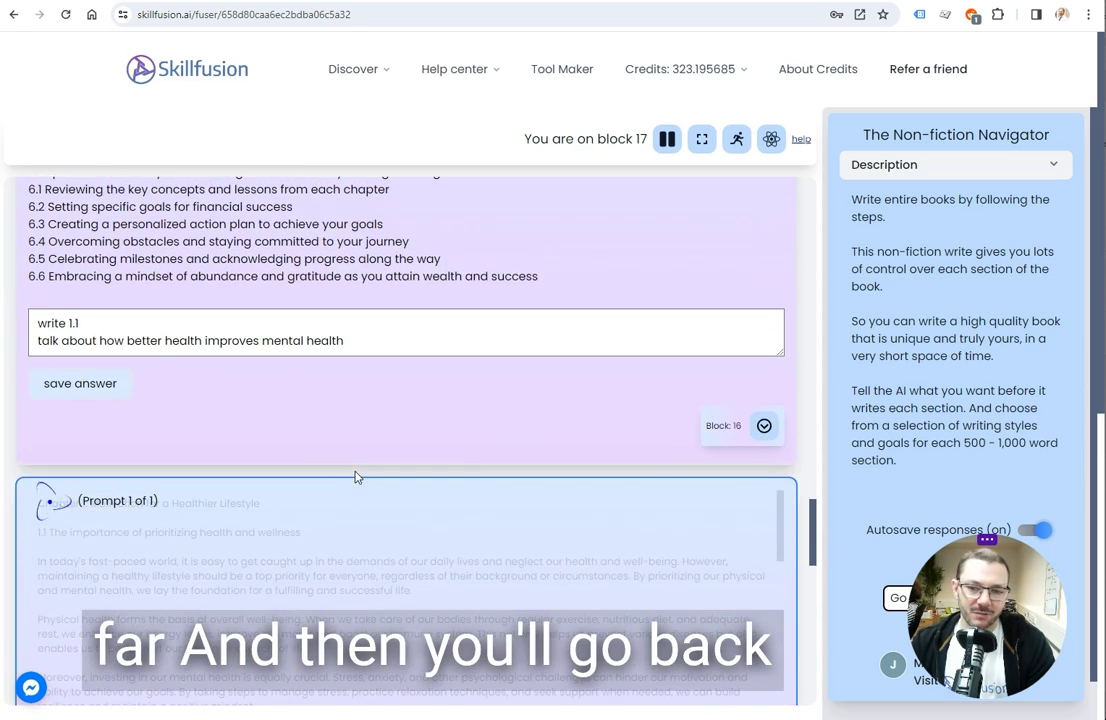
pyautogui.scroll(1, 355, 477)
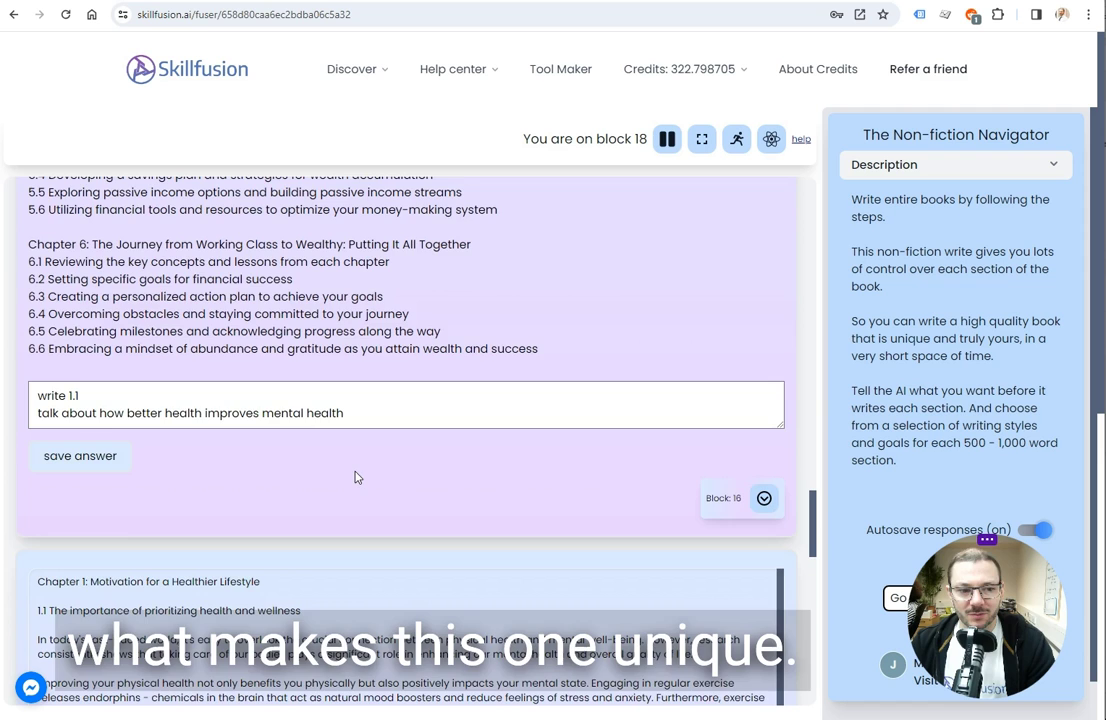
pyautogui.scroll(5, 354, 477)
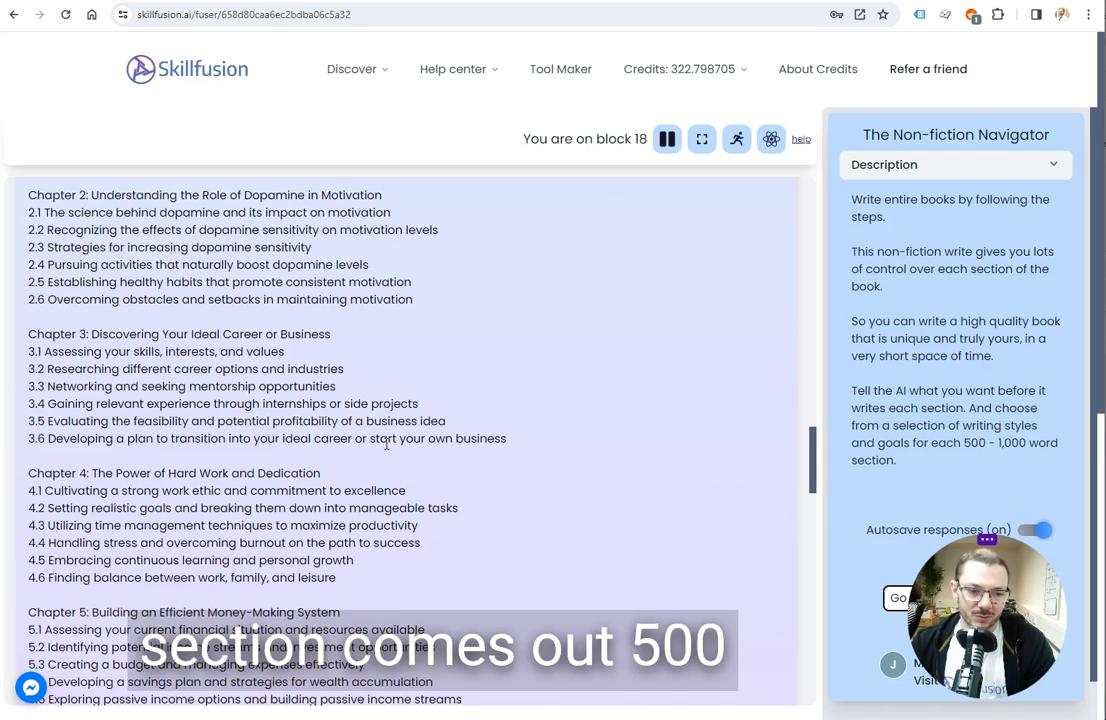
pyautogui.scroll(3, 394, 426)
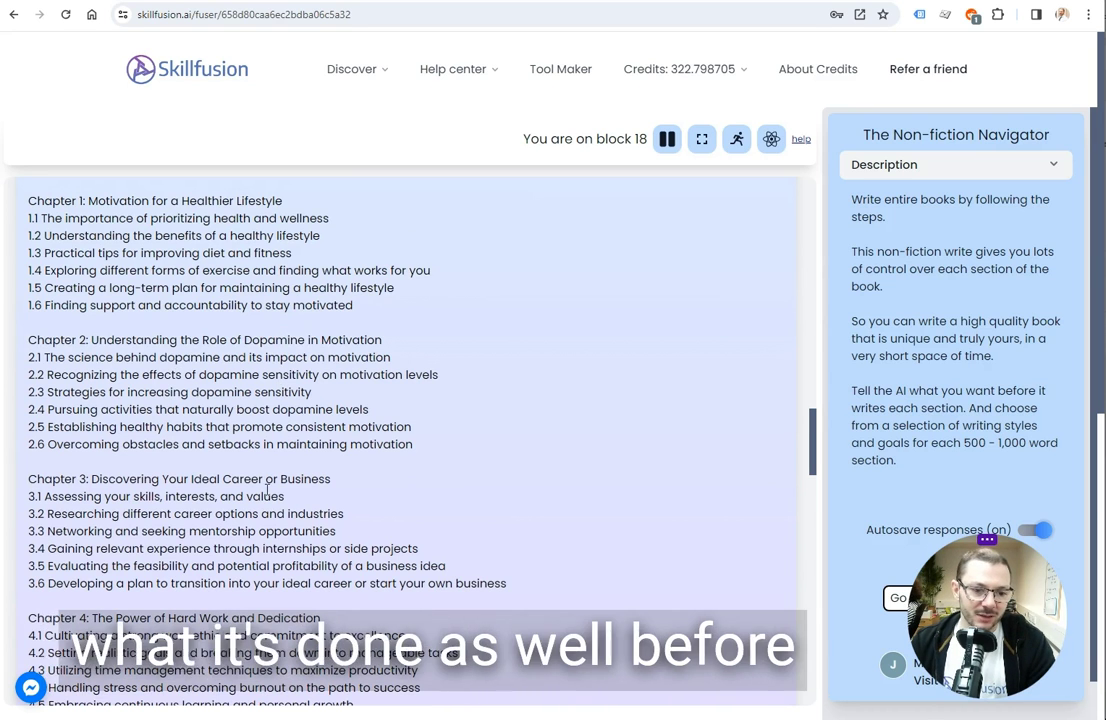
pyautogui.scroll(-5, 177, 362)
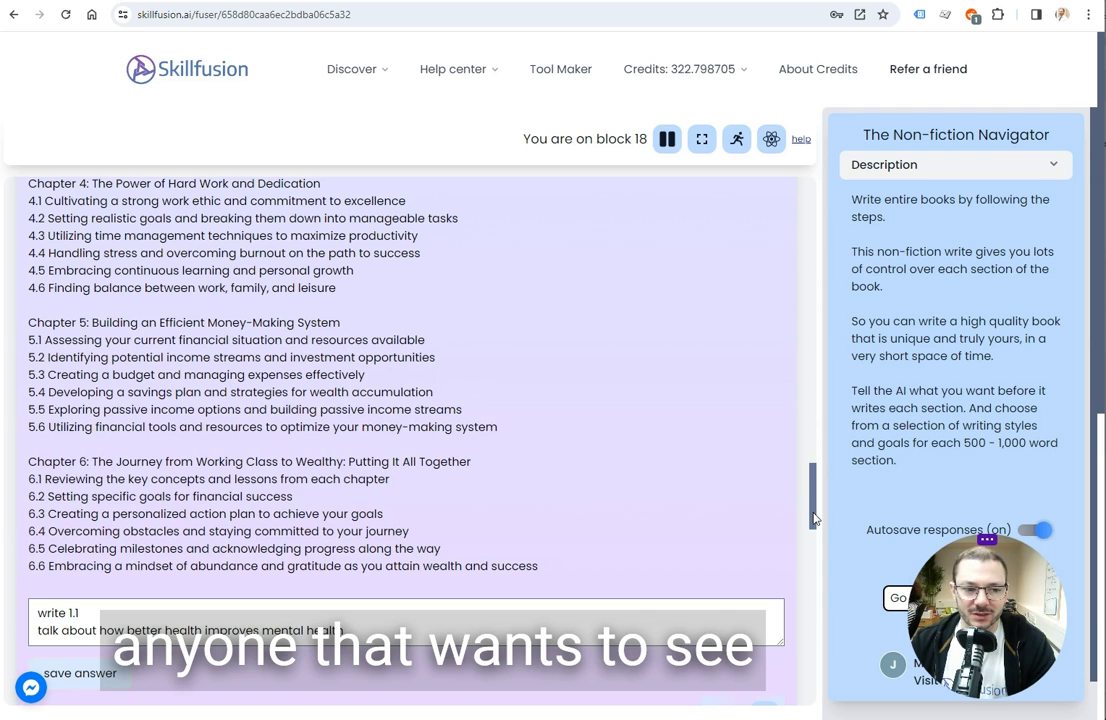
# Step: Reopen Block 0 and select its 'How To Get Rich From Nothing' problem answer
pyautogui.moveTo(814, 519); pyautogui.dragTo(768, 160)
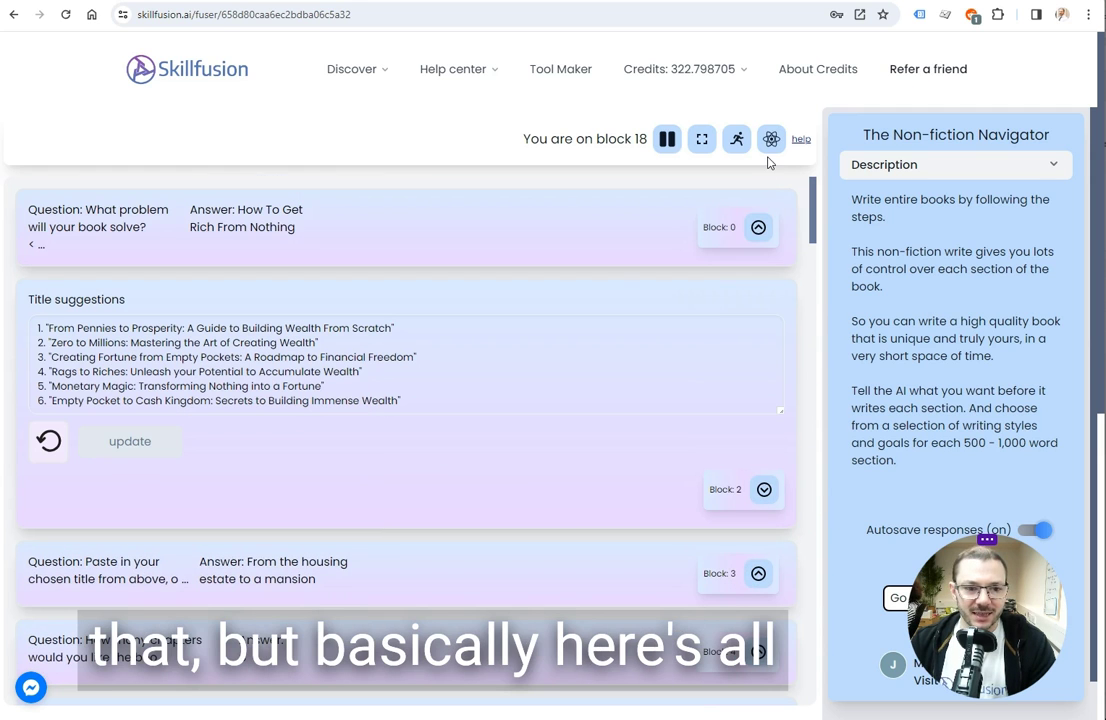
pyautogui.click(758, 226)
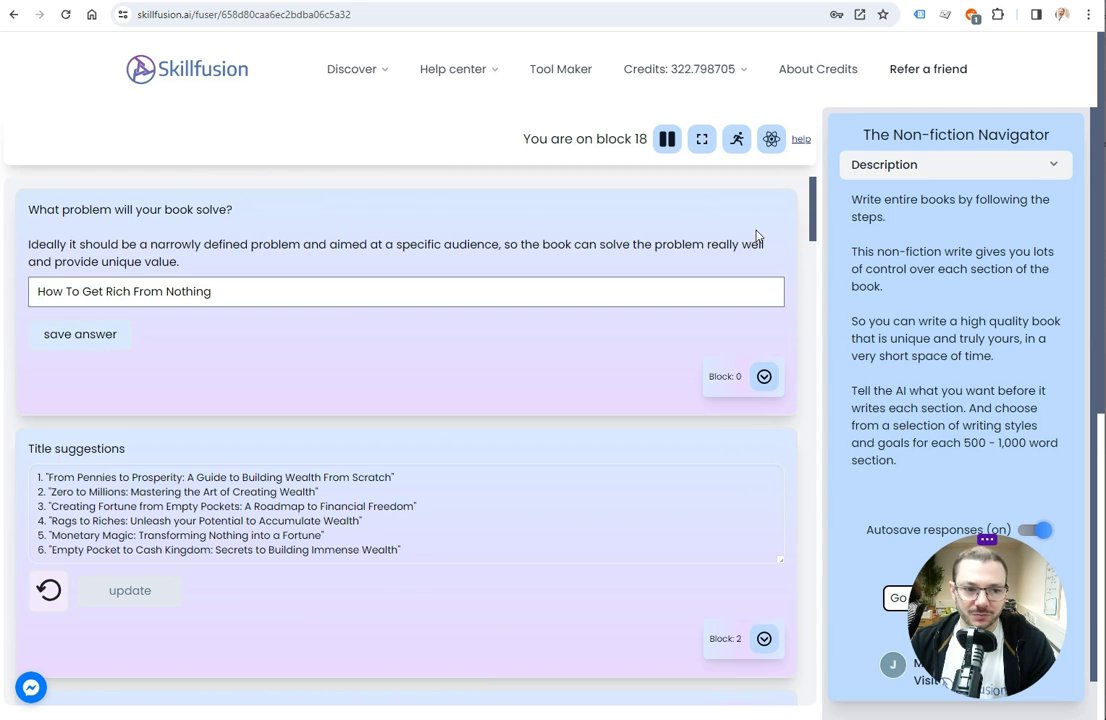
pyautogui.click(323, 297)
pyautogui.moveTo(323, 297); pyautogui.dragTo(15, 282)
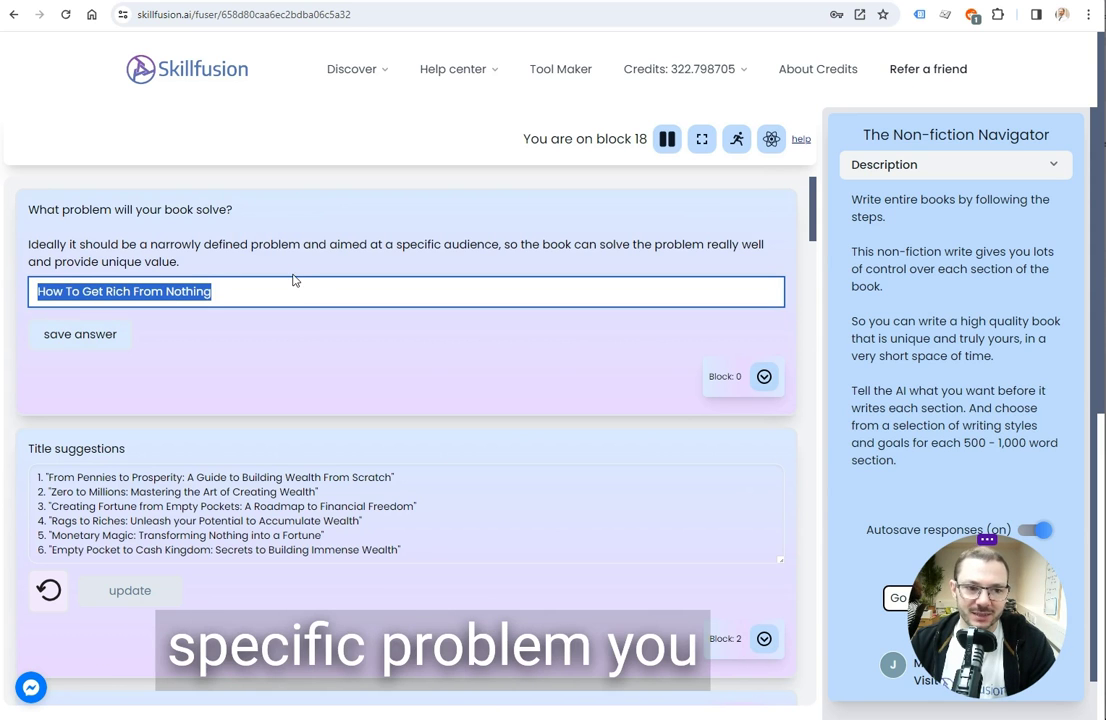
pyautogui.scroll(-2, 293, 365)
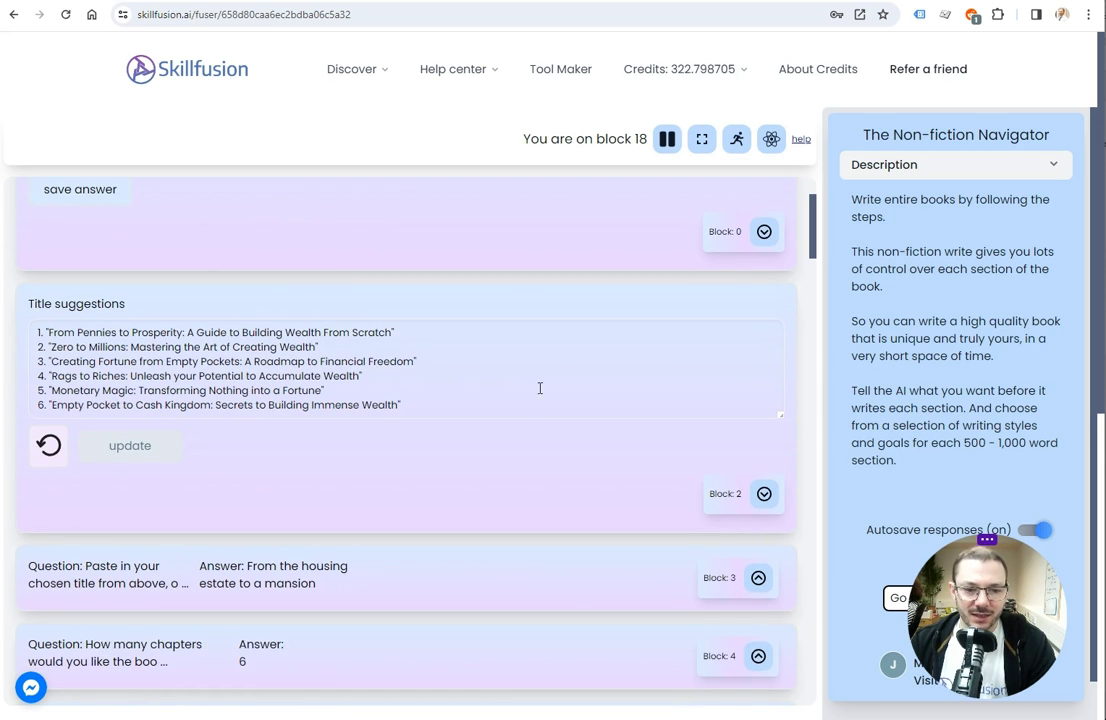
# Step: Reopen Block 3 to show the title 'From the housing estate to a mansion'
pyautogui.click(758, 578)
pyautogui.scroll(-2, 741, 532)
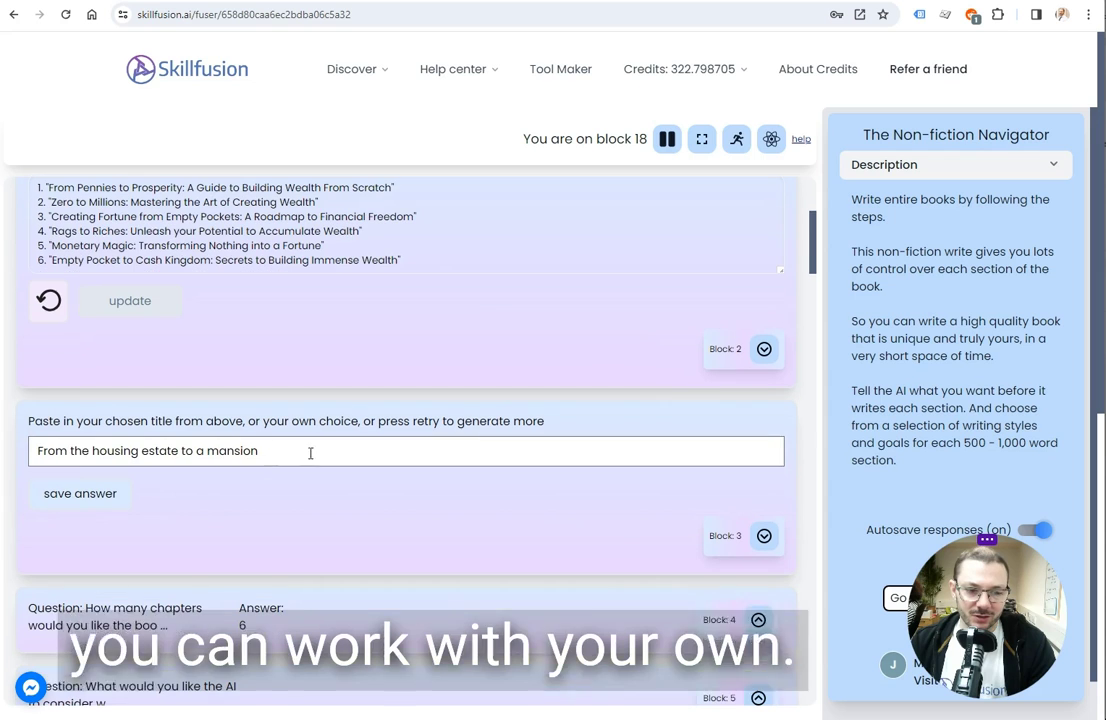
pyautogui.moveTo(272, 452); pyautogui.dragTo(37, 452)
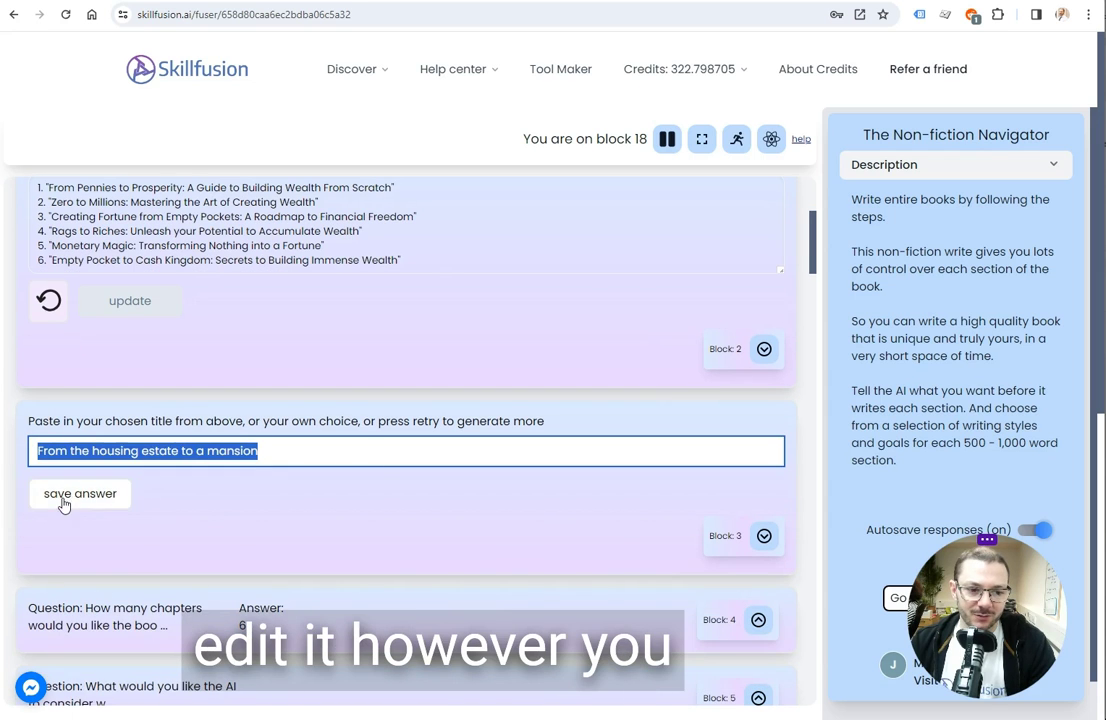
pyautogui.scroll(-2, 464, 526)
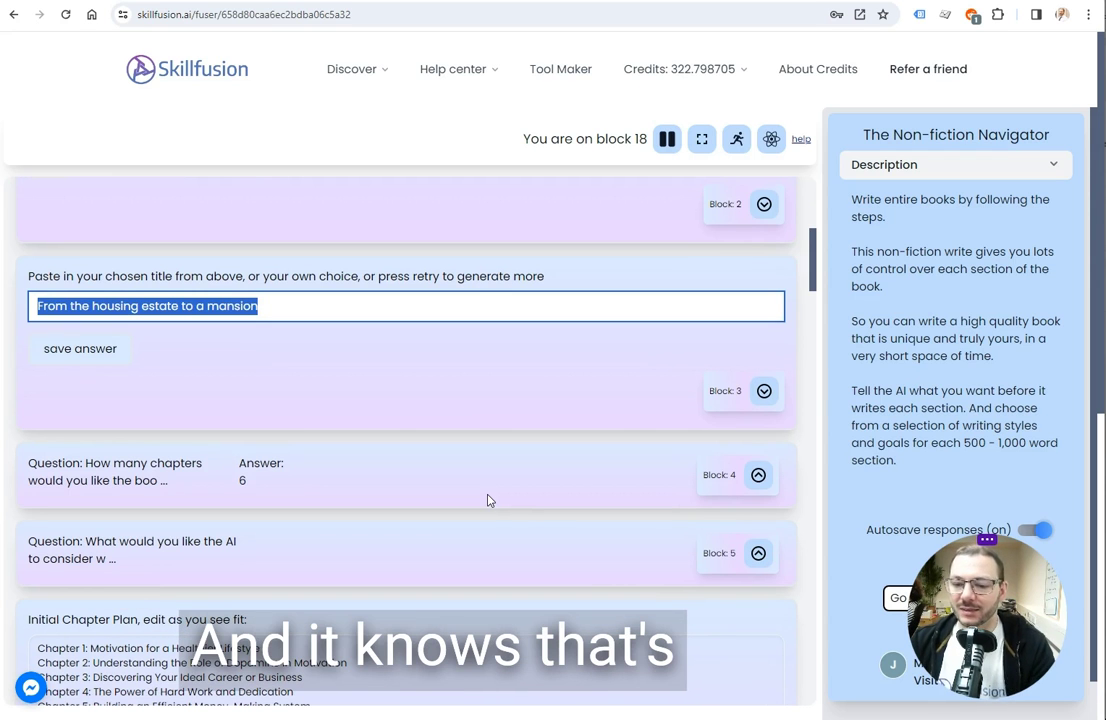
pyautogui.scroll(-2, 665, 412)
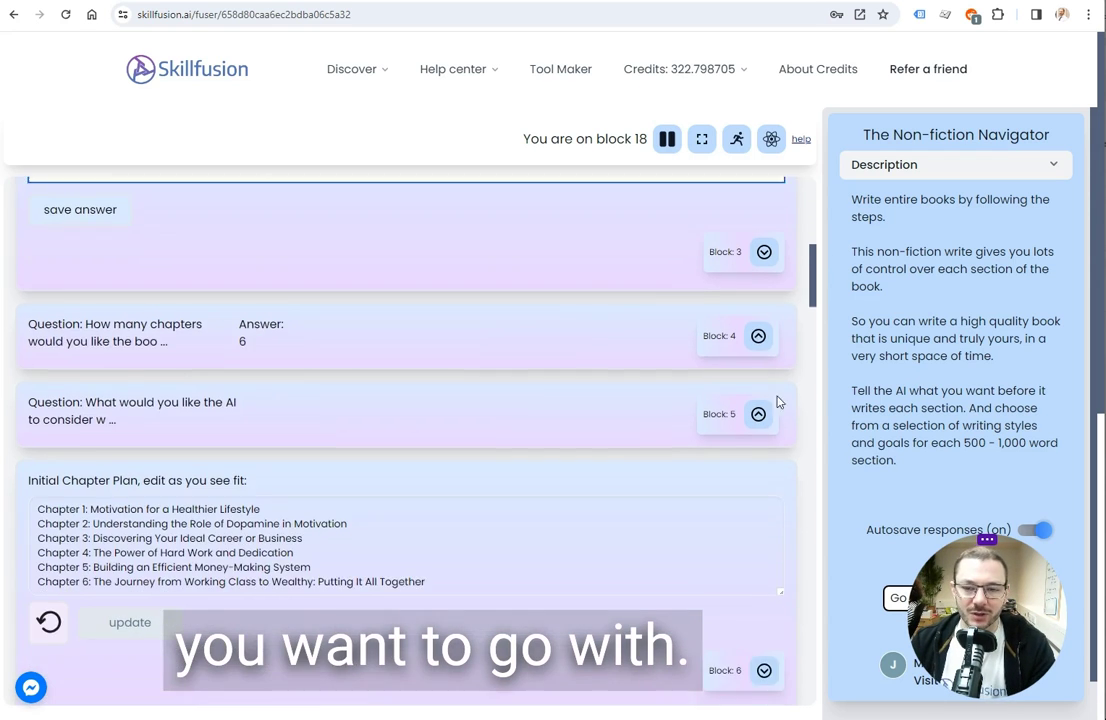
# Step: Reopen the chapter-count and chapter-idea guidance blocks and click into the guidance box
pyautogui.click(758, 330)
pyautogui.scroll(-3, 504, 480)
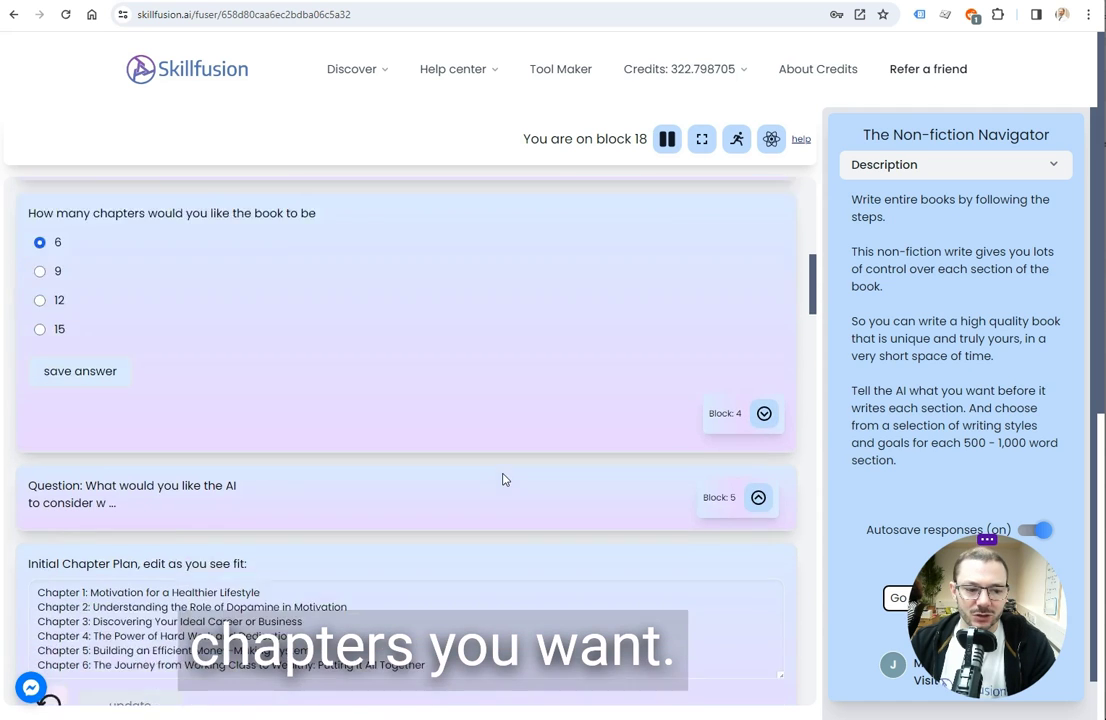
pyautogui.click(758, 385)
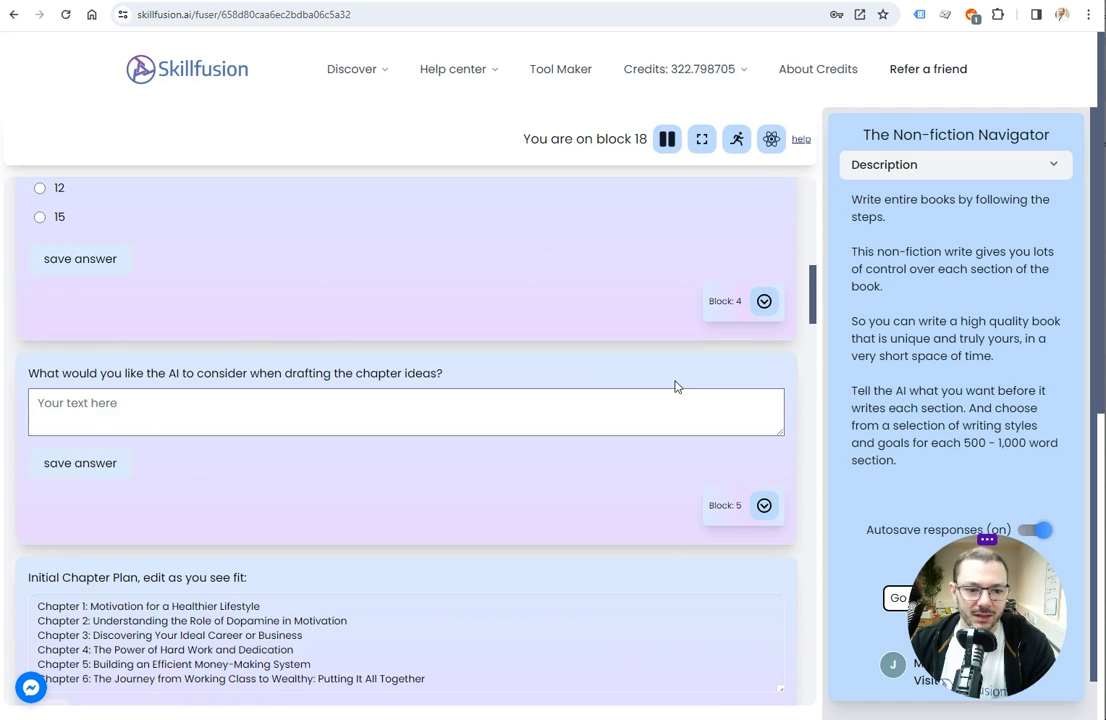
pyautogui.scroll(-1, 185, 513)
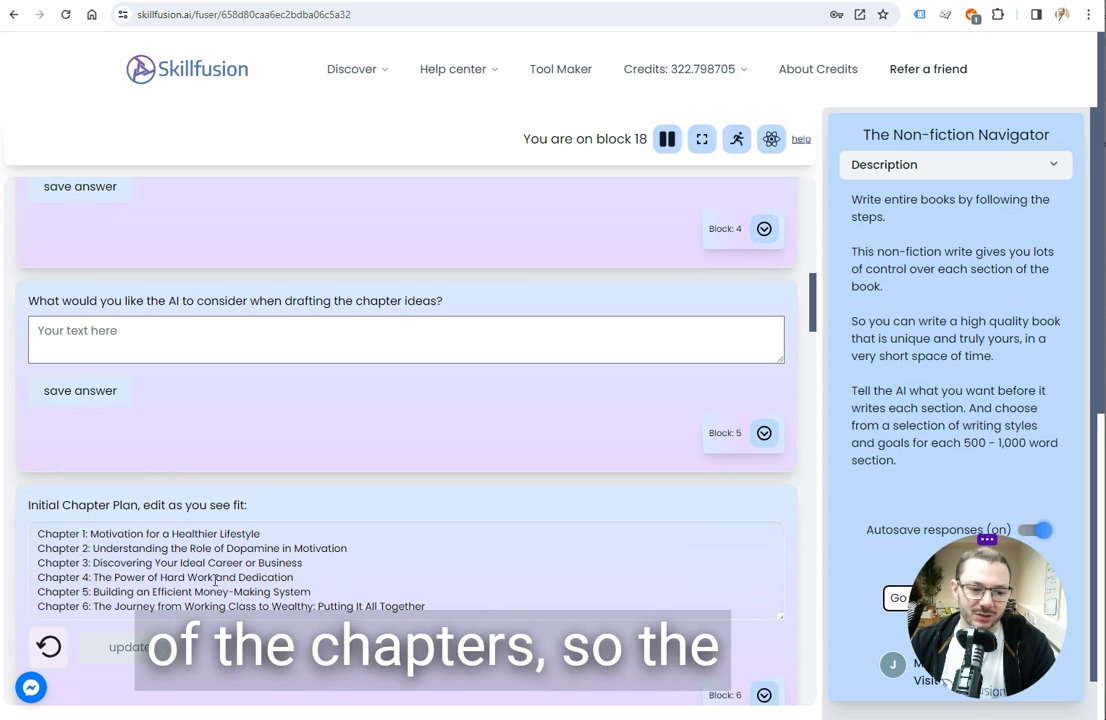
pyautogui.click(215, 338)
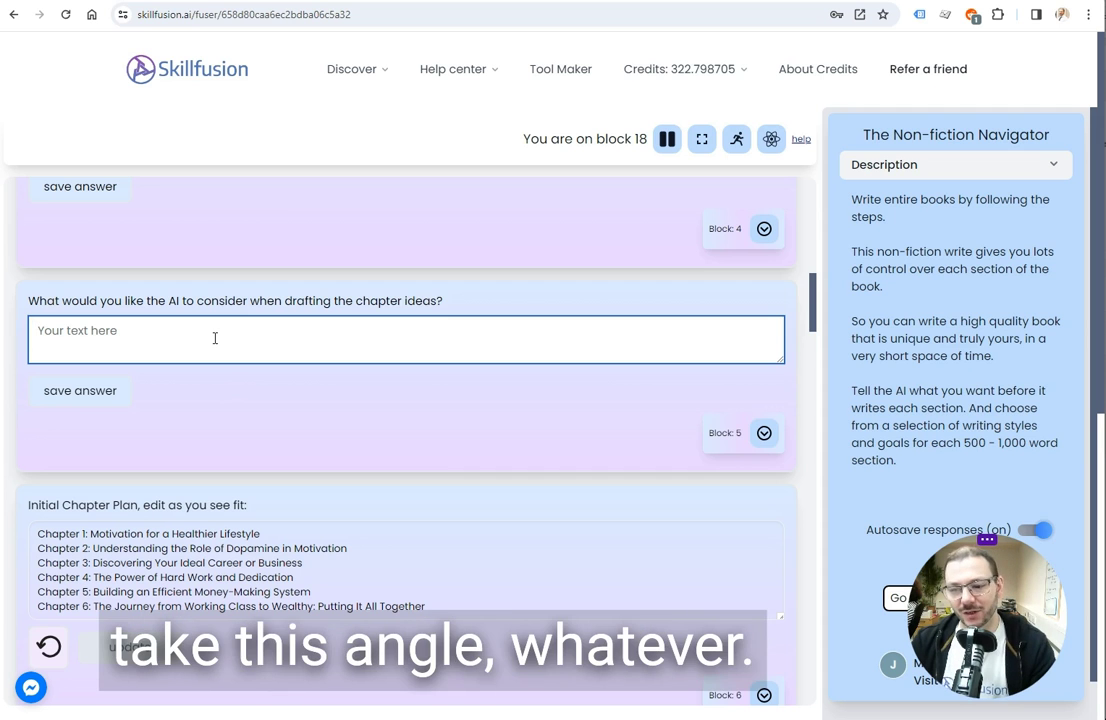
# Step: Reopen Block 7, the 'continue' step leading to the detailed sub-section plan
pyautogui.scroll(-2, 83, 337)
pyautogui.scroll(4, 136, 304)
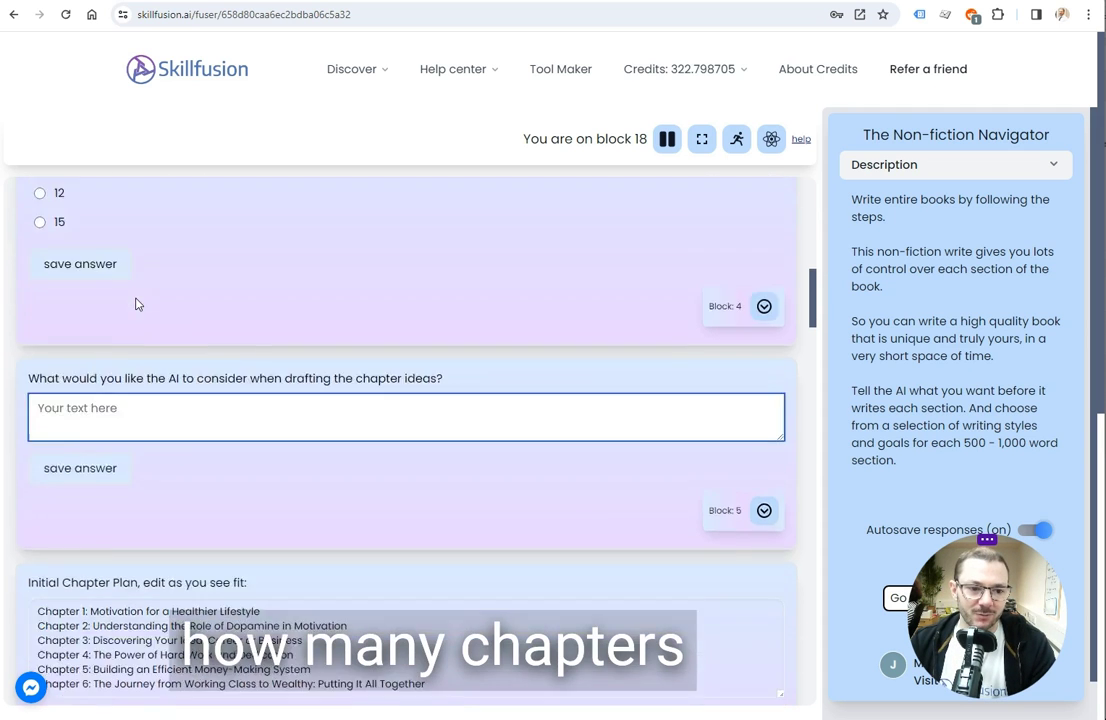
pyautogui.scroll(-4, 116, 318)
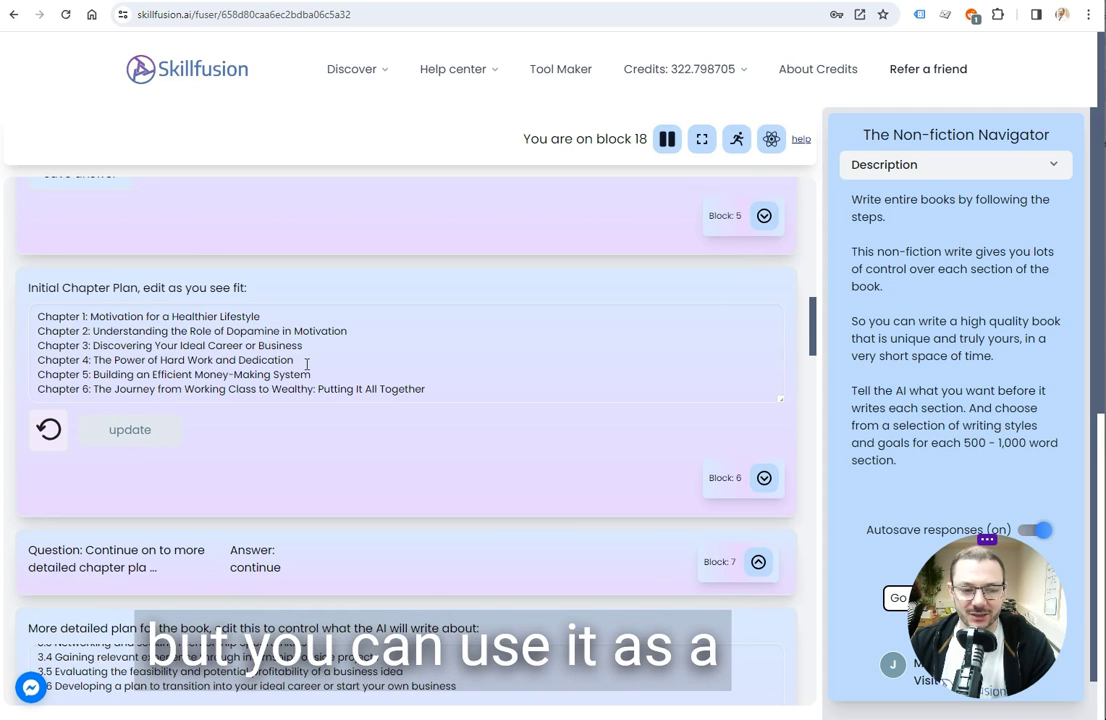
pyautogui.scroll(-3, 306, 365)
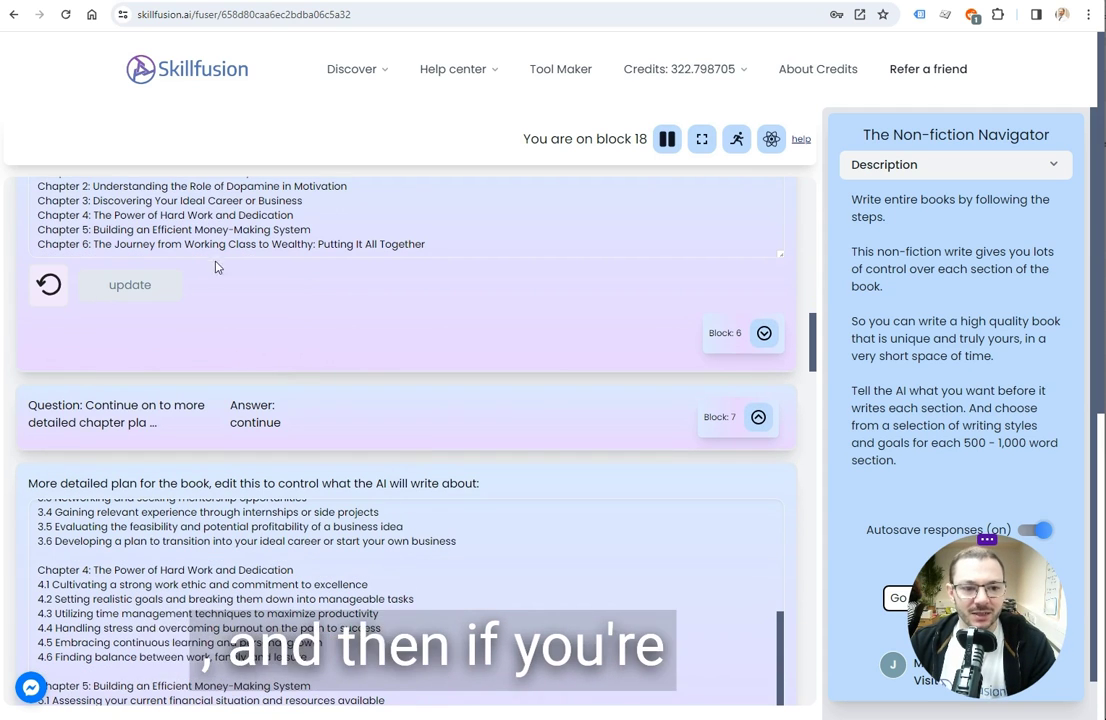
pyautogui.click(758, 418)
pyautogui.scroll(-3, 228, 481)
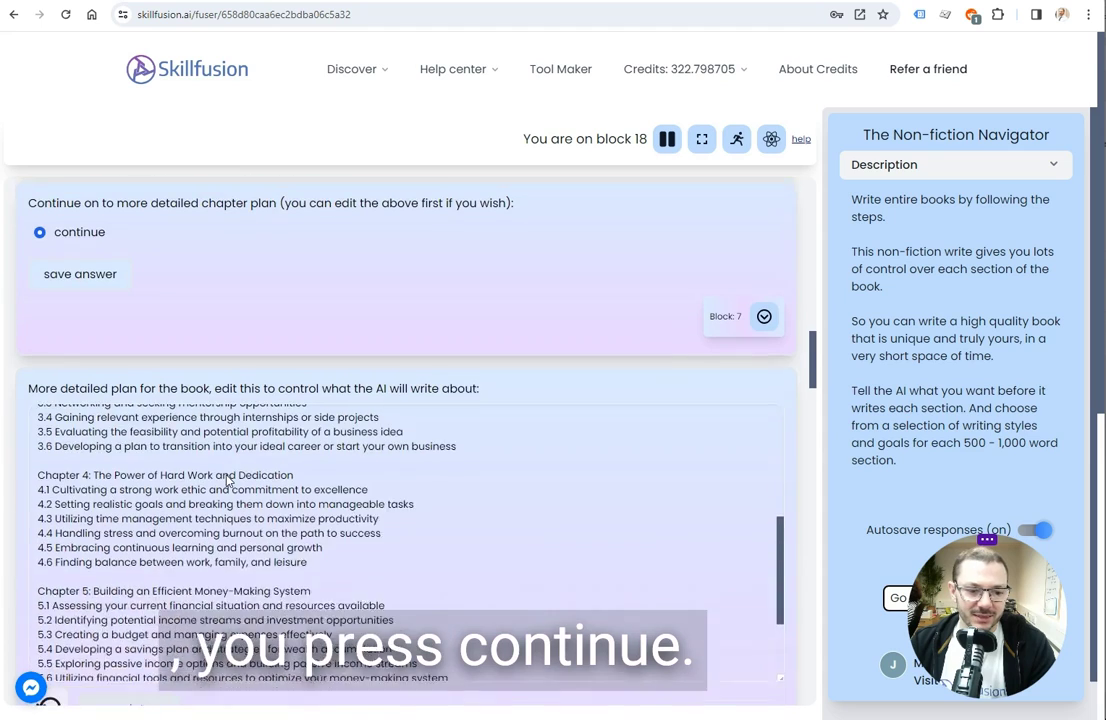
pyautogui.scroll(5, 390, 462)
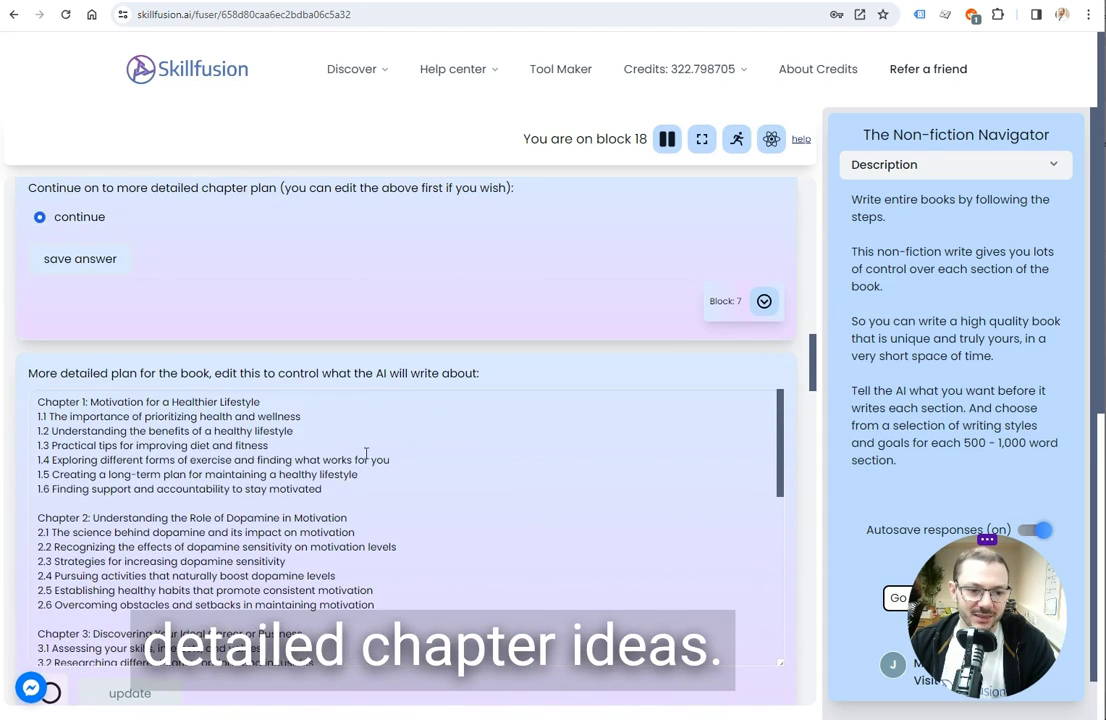
pyautogui.scroll(6, 264, 311)
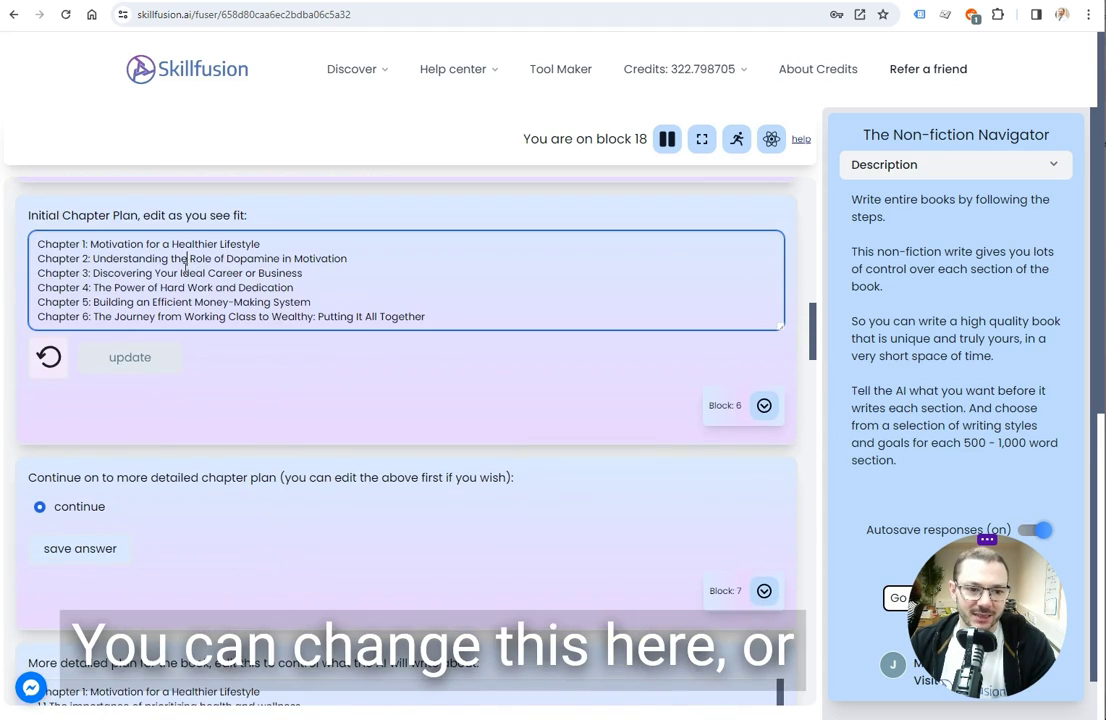
pyautogui.scroll(-4, 186, 262)
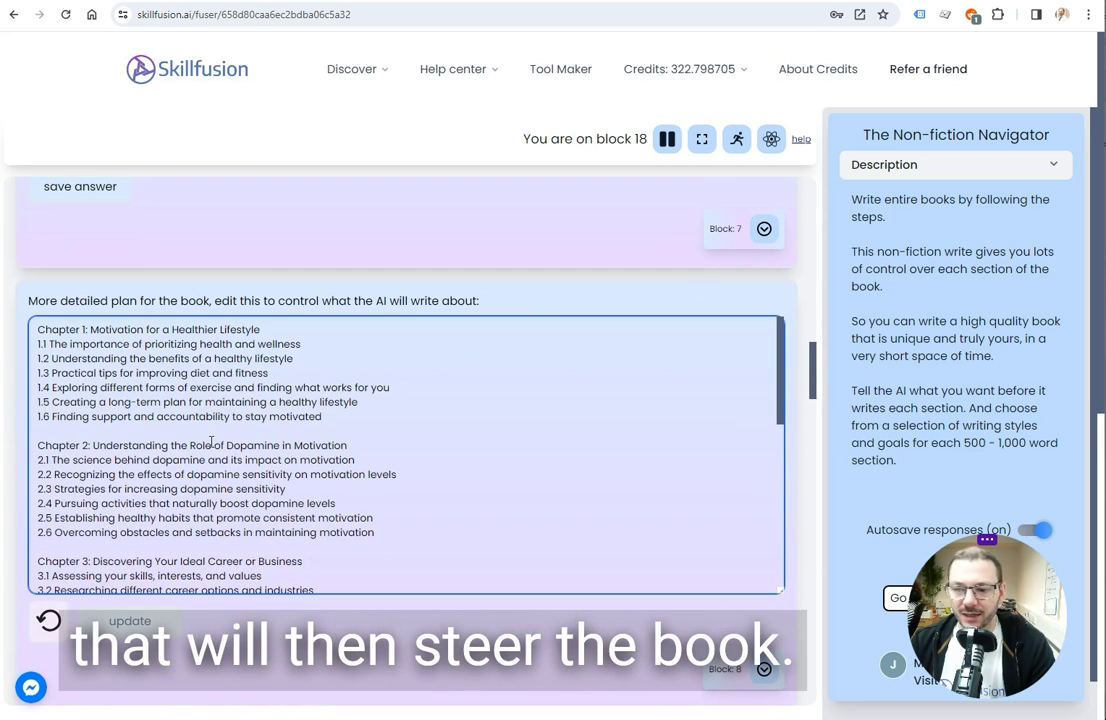
pyautogui.click(211, 445)
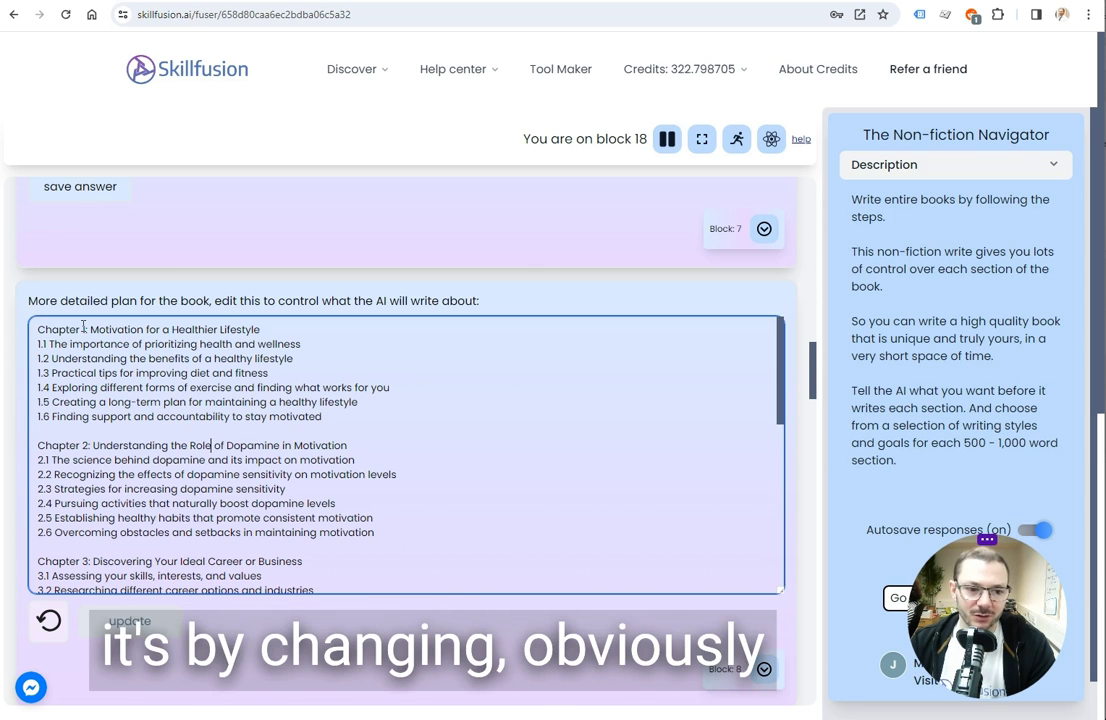
pyautogui.scroll(4, 83, 326)
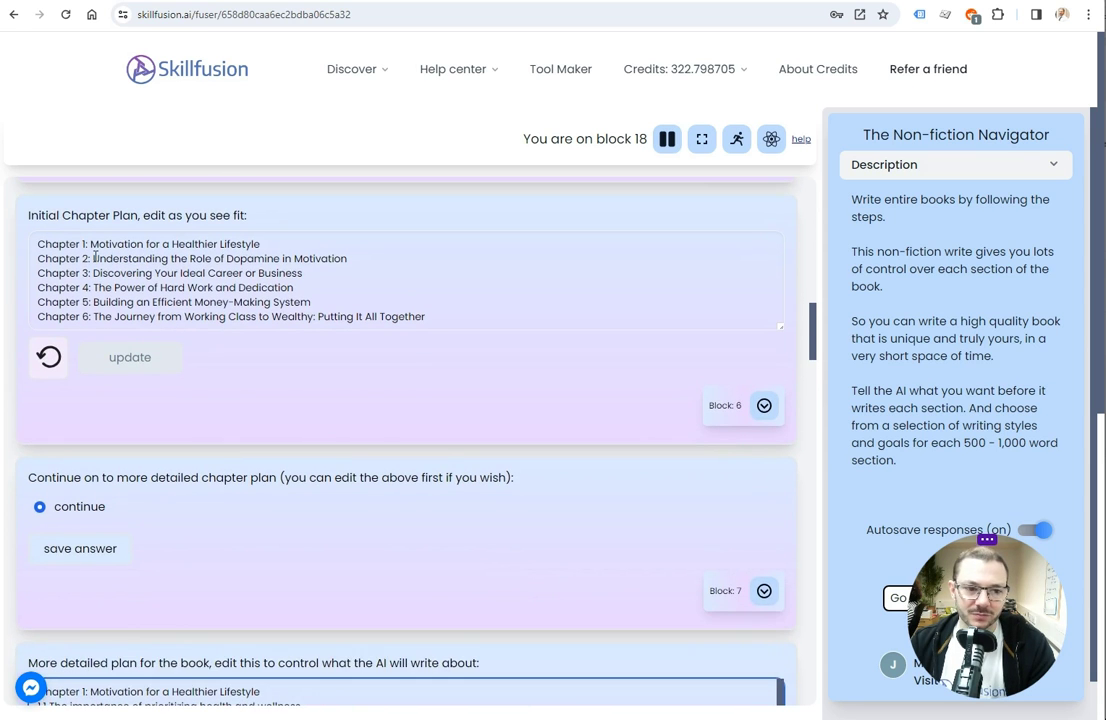
pyautogui.scroll(-6, 323, 429)
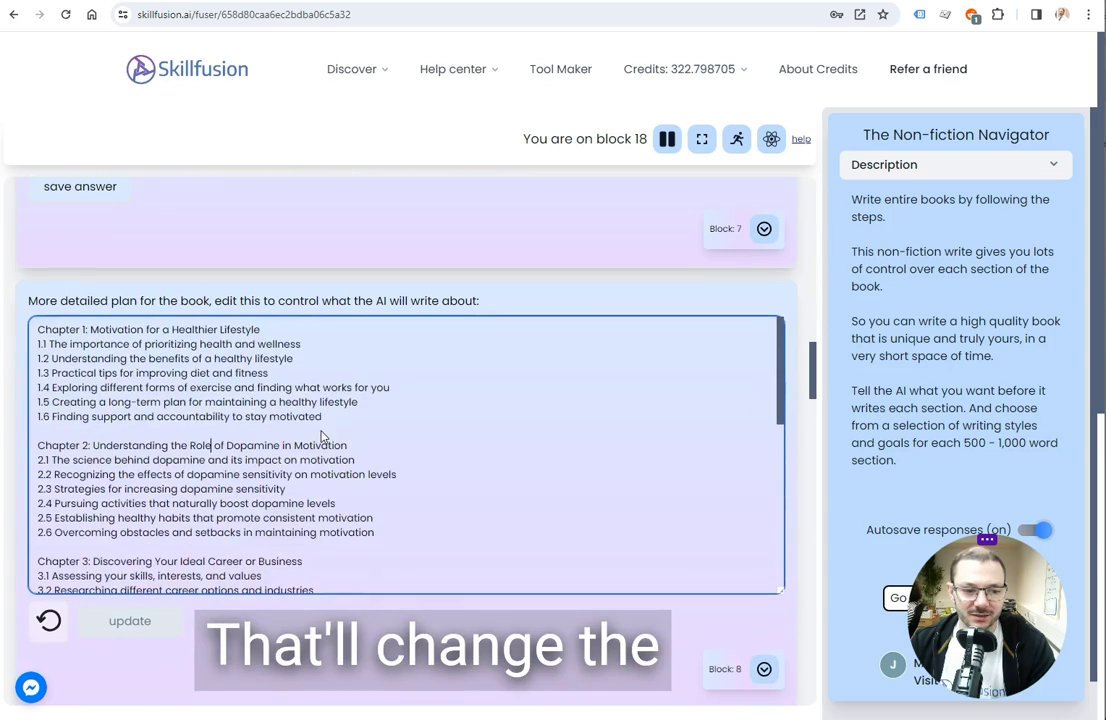
pyautogui.scroll(-4, 51, 444)
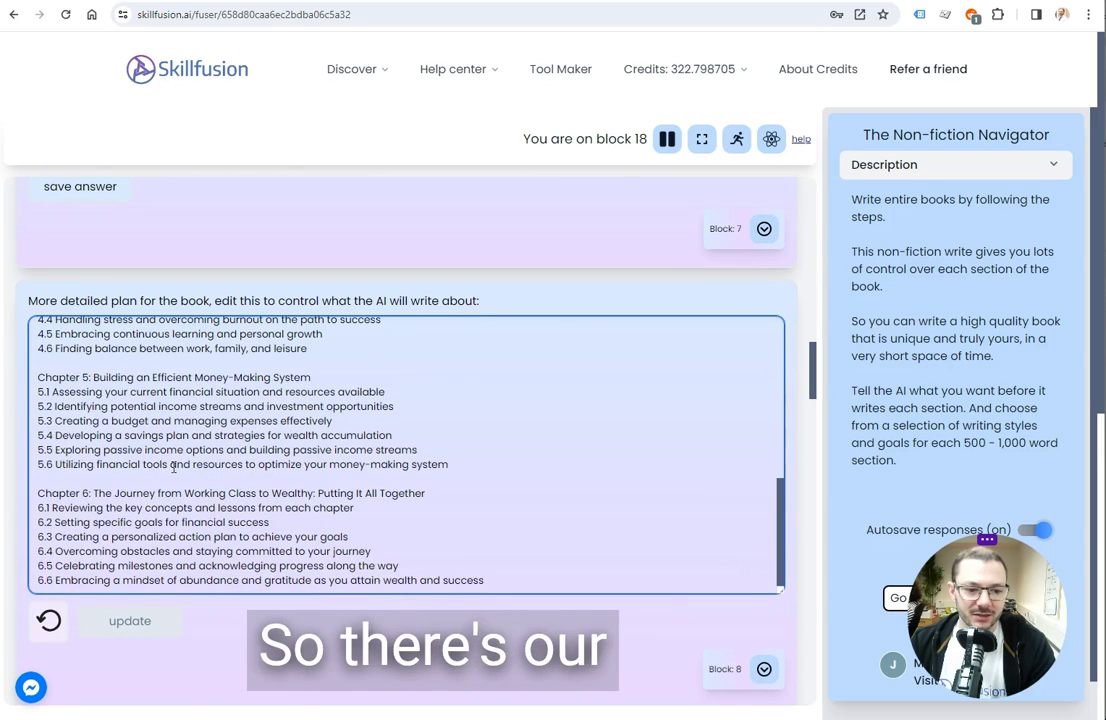
pyautogui.scroll(-2, 217, 542)
pyautogui.scroll(-2, 214, 542)
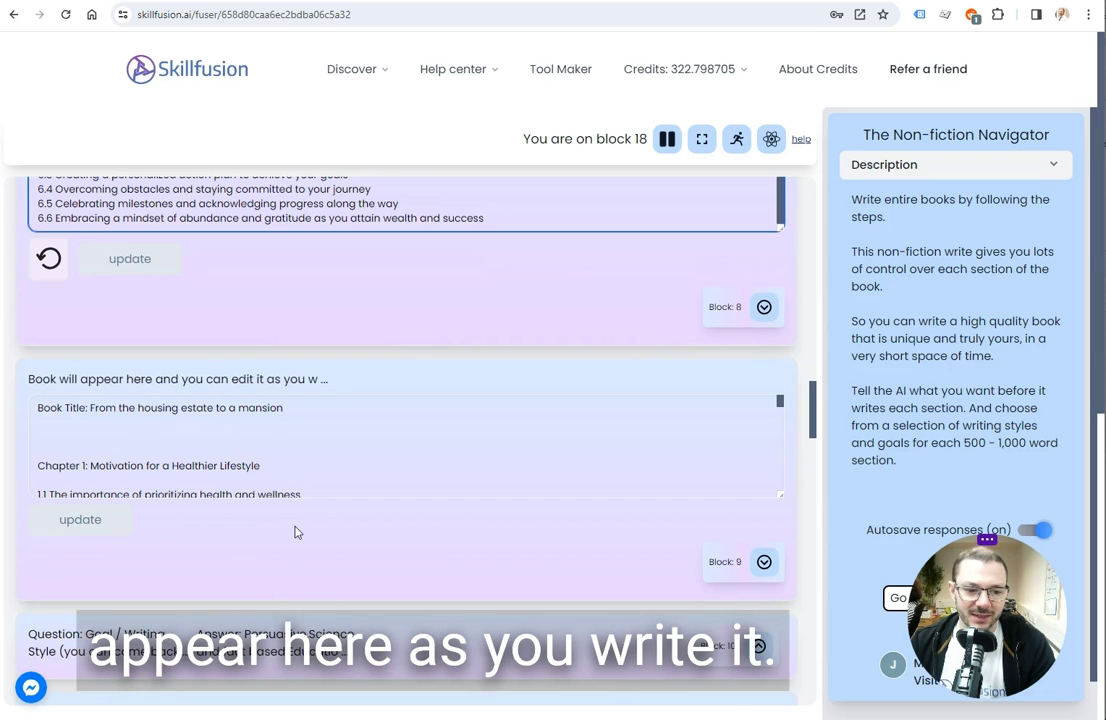
# Step: Expand Block 10 and review the ticked styles: Persuasive, Educational, Science and fact based, Practical
pyautogui.scroll(-4, 295, 532)
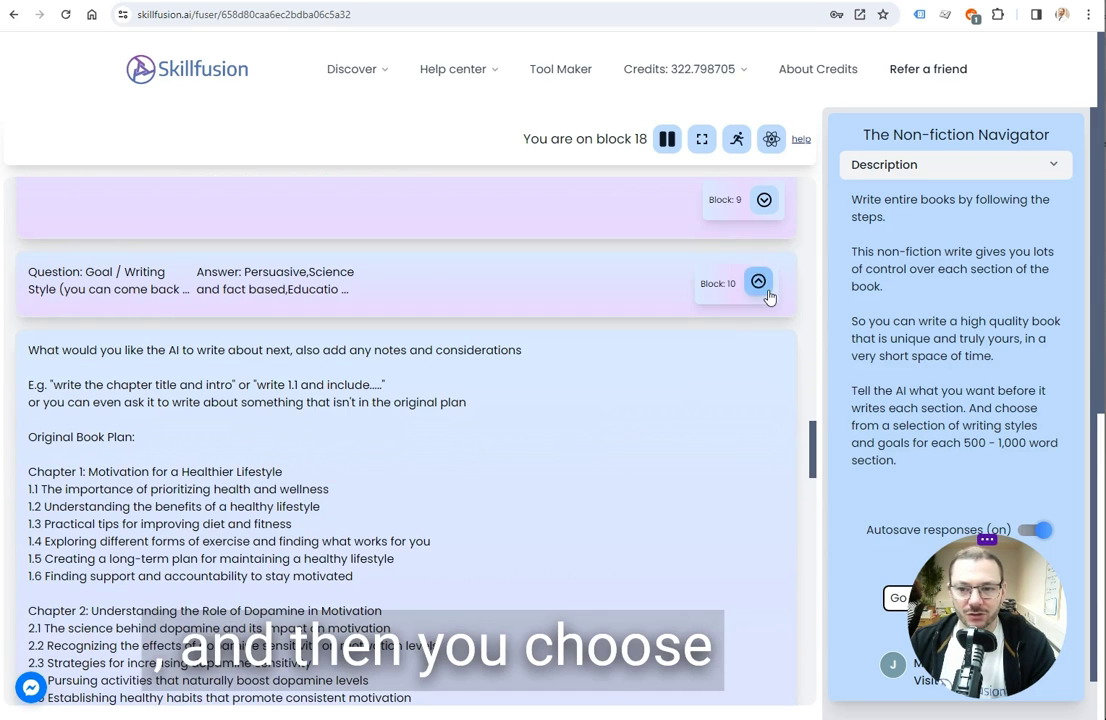
pyautogui.click(759, 283)
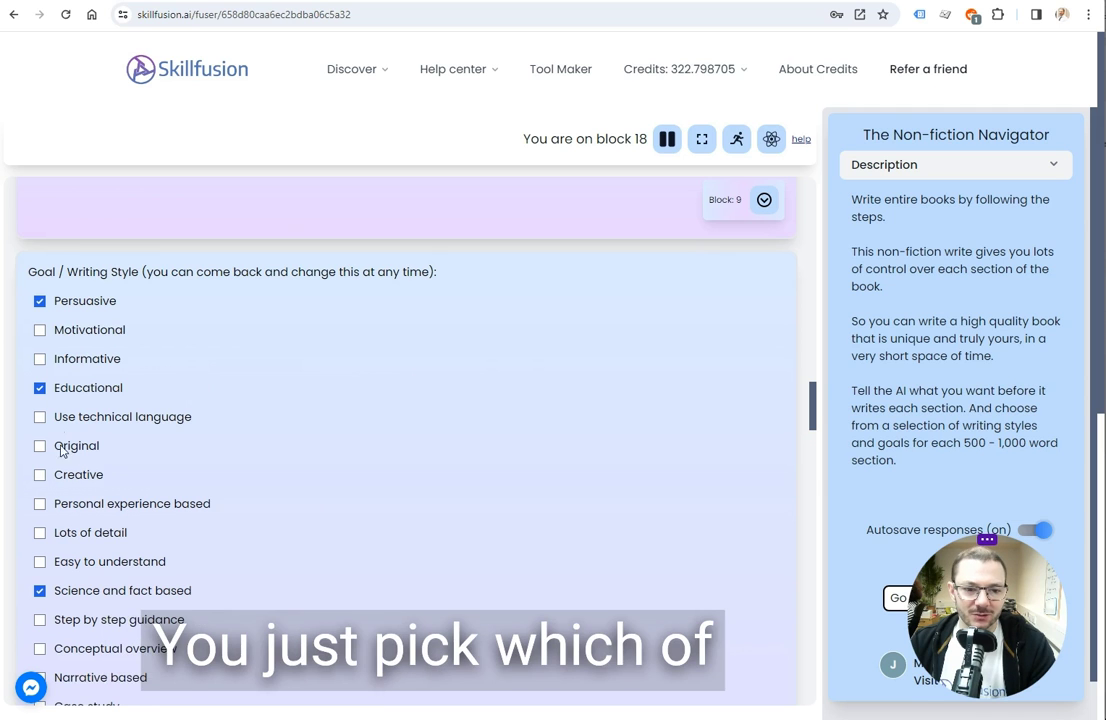
pyautogui.scroll(-6, 62, 452)
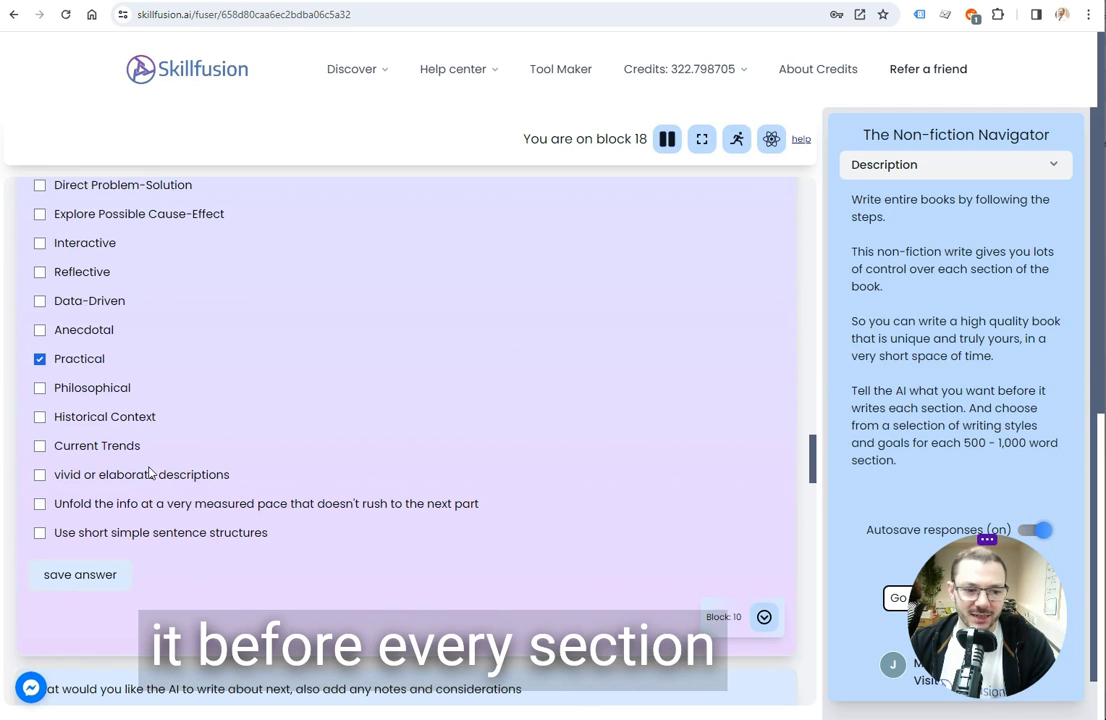
pyautogui.scroll(6, 150, 473)
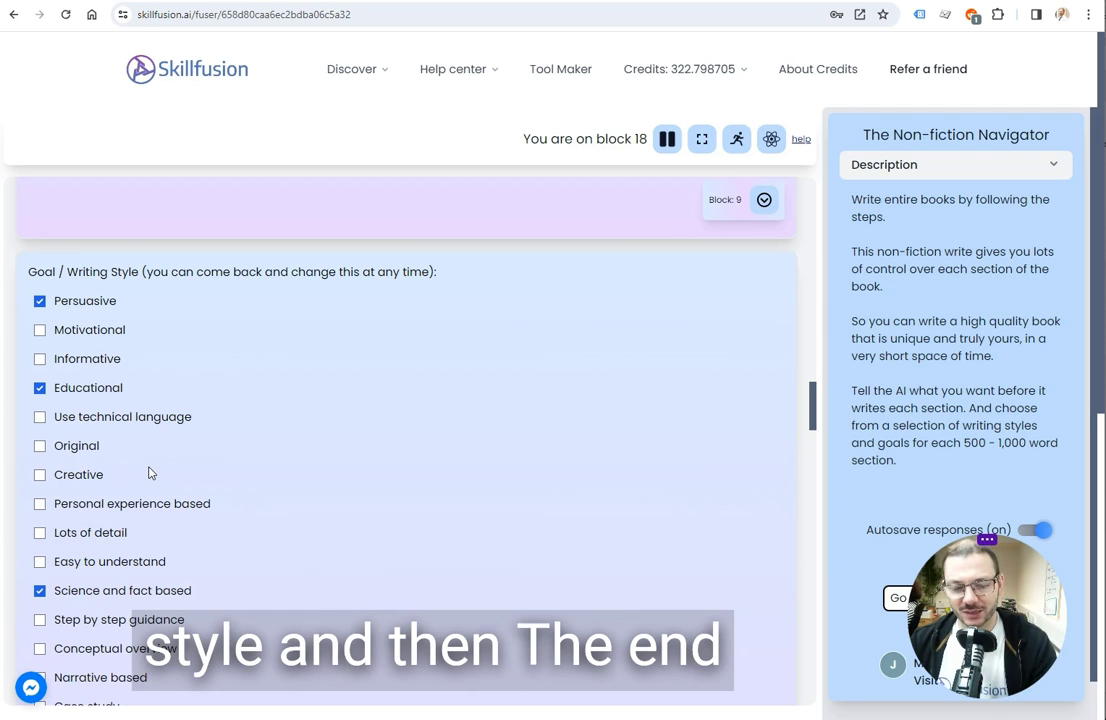
pyautogui.scroll(-1, 146, 475)
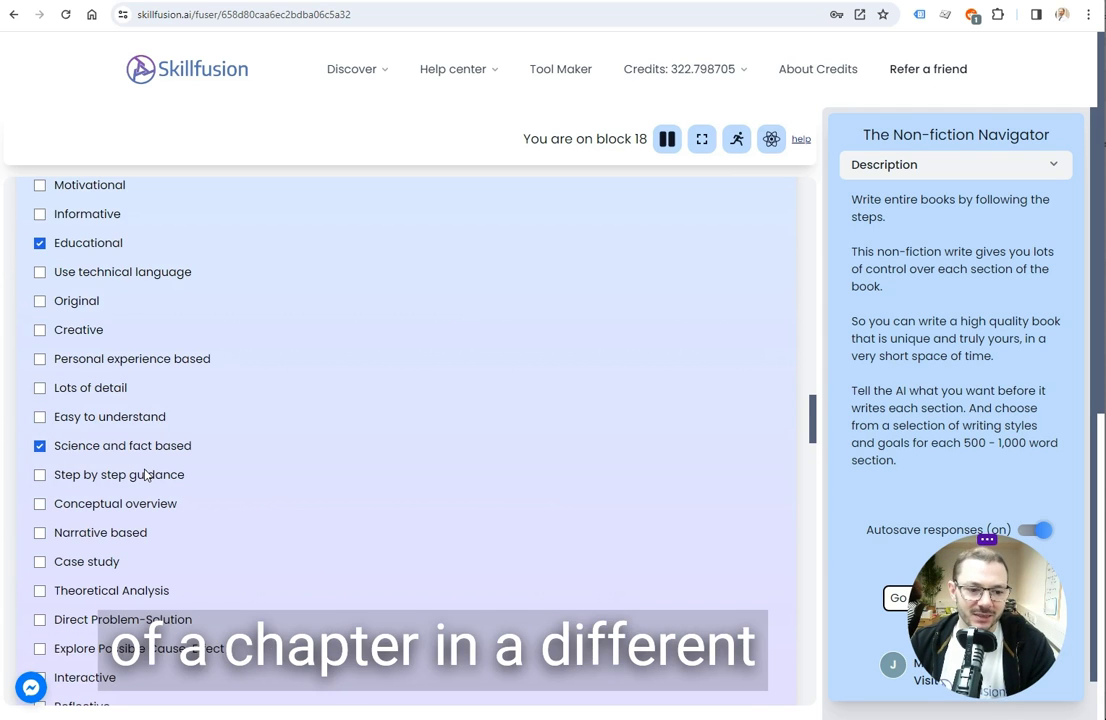
pyautogui.scroll(-1, 145, 474)
pyautogui.scroll(1, 145, 474)
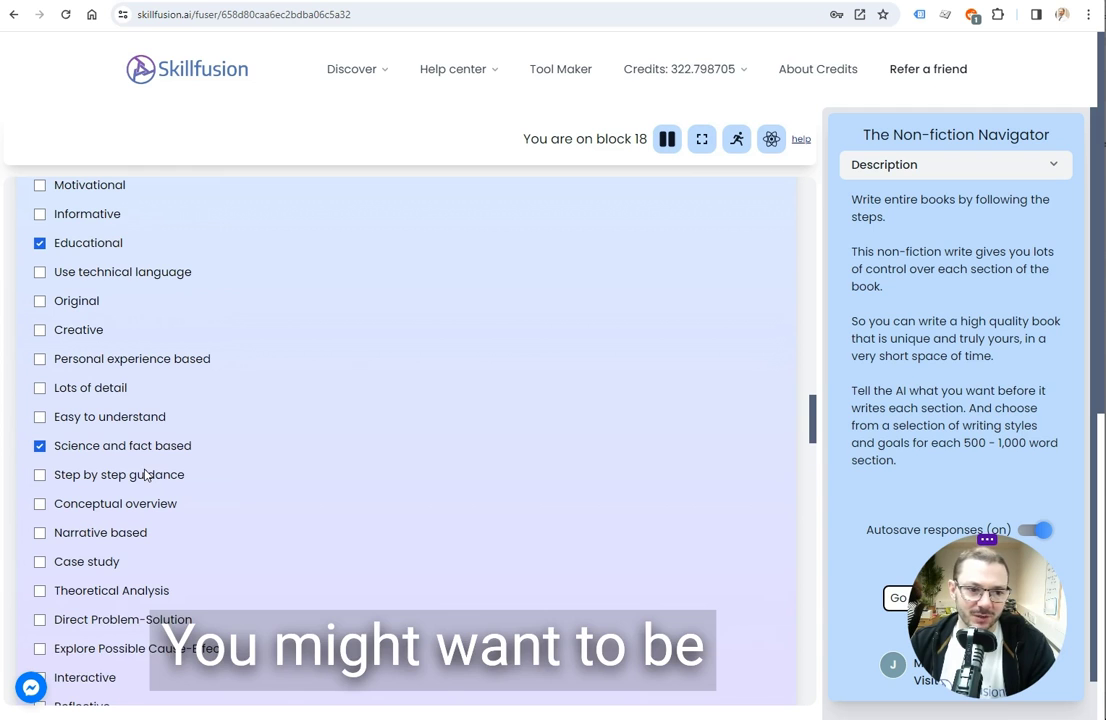
pyautogui.scroll(1, 237, 469)
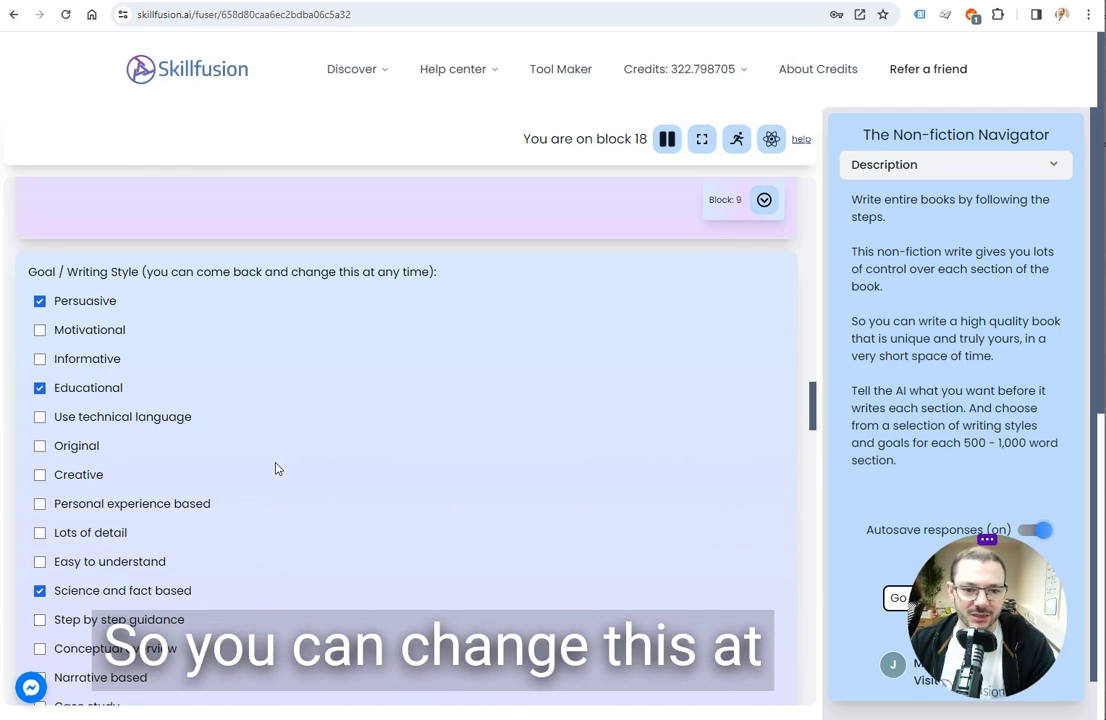
pyautogui.scroll(-5, 277, 469)
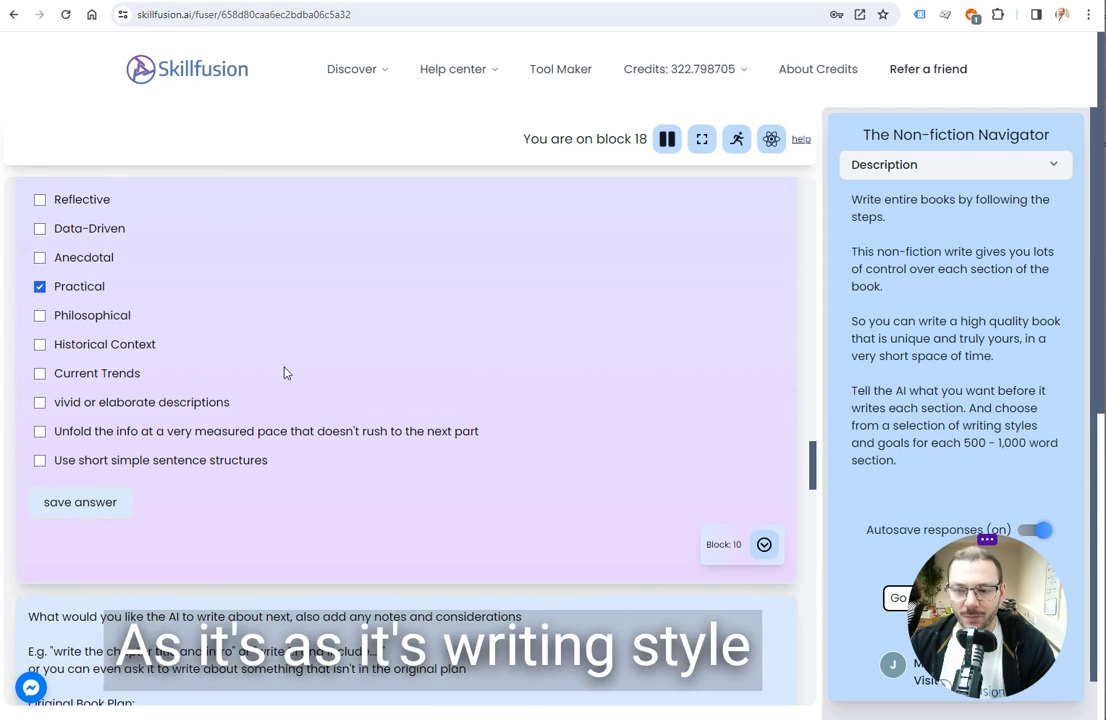
pyautogui.scroll(-2, 284, 376)
pyautogui.scroll(-1, 284, 372)
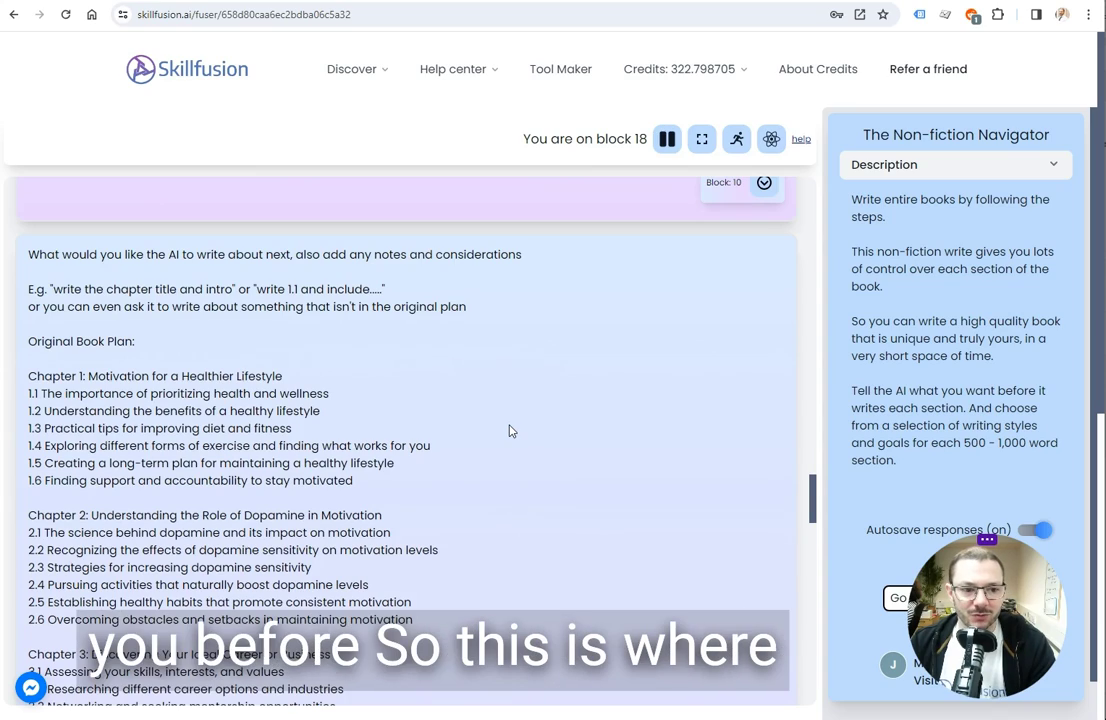
pyautogui.scroll(-4, 511, 432)
pyautogui.scroll(-3, 511, 431)
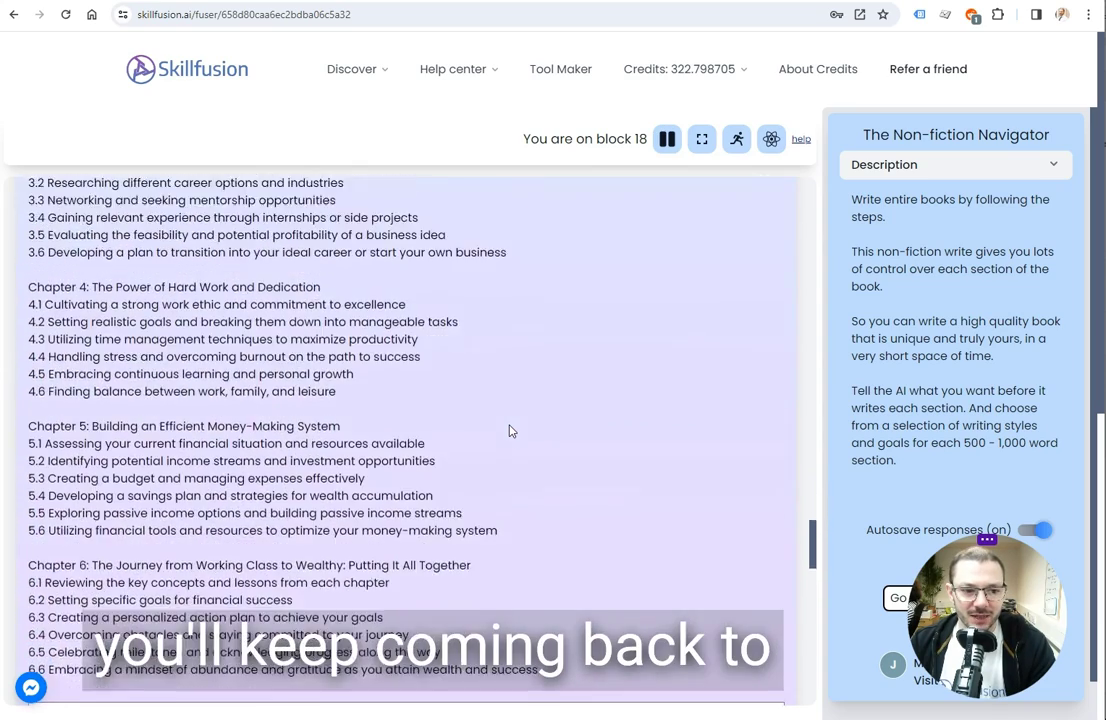
pyautogui.scroll(-4, 360, 553)
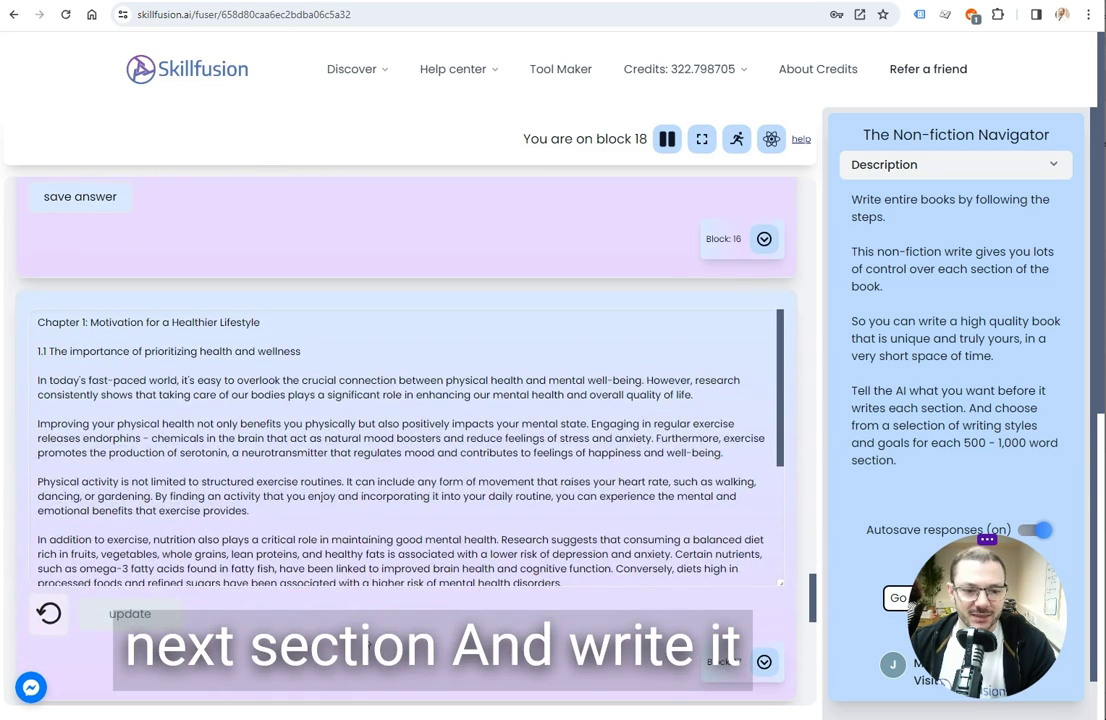
pyautogui.scroll(-3, 320, 553)
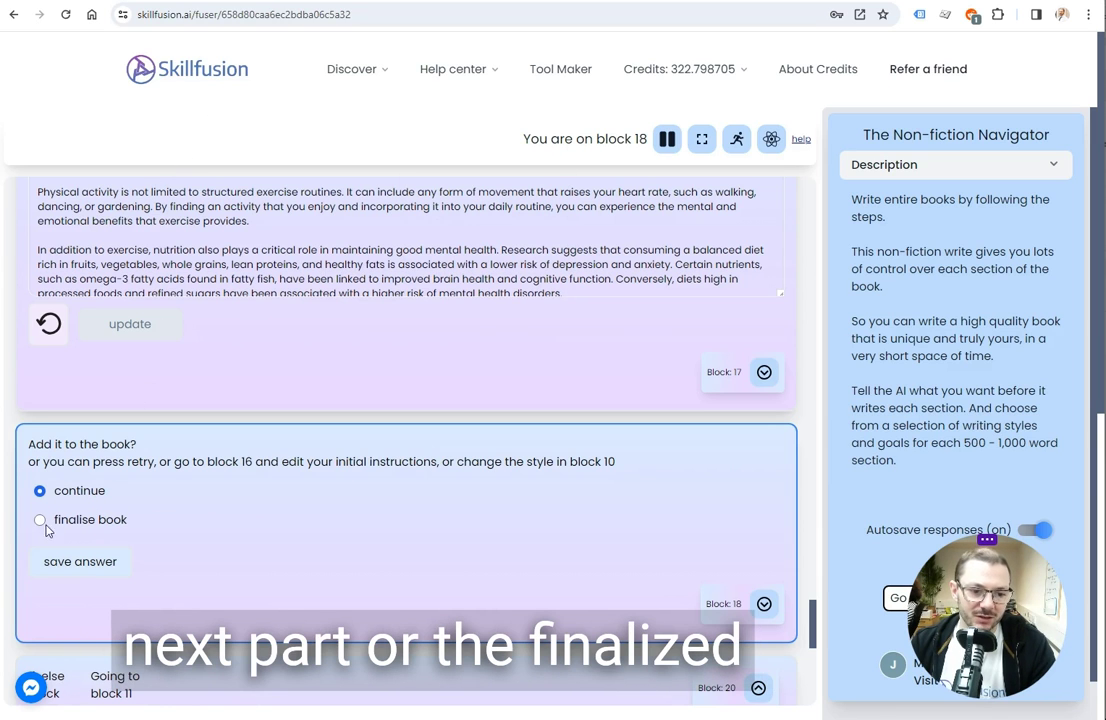
# Step: Preview the Download block's book download options, then collapse it again
pyautogui.scroll(-5, 191, 515)
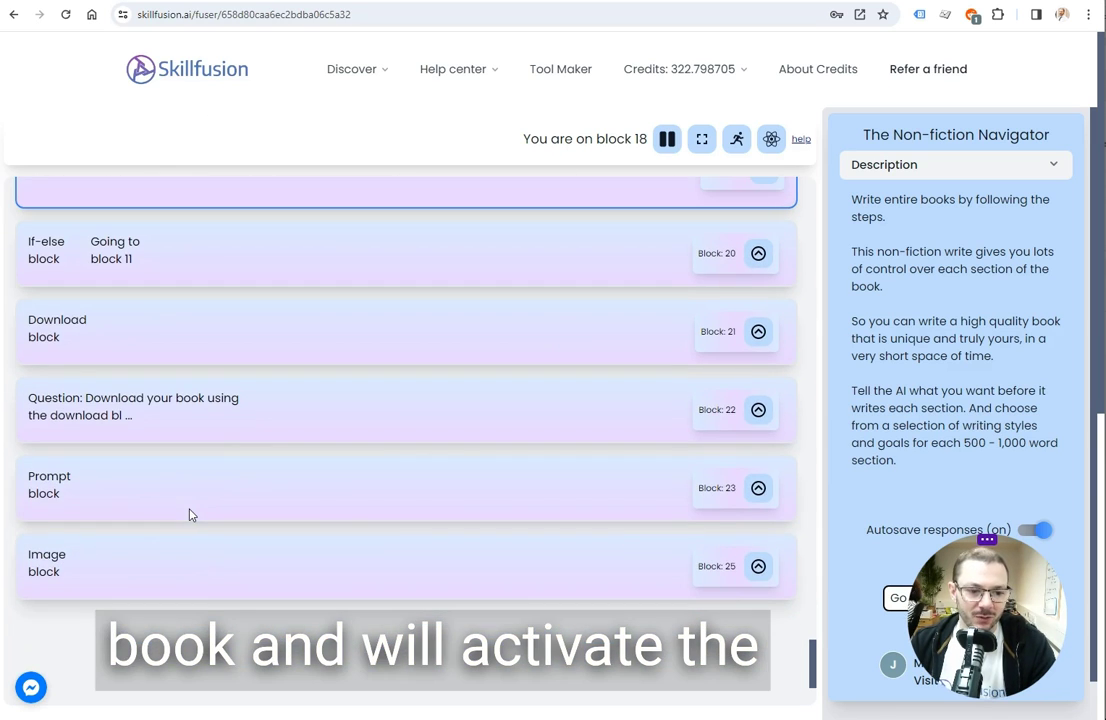
pyautogui.click(759, 333)
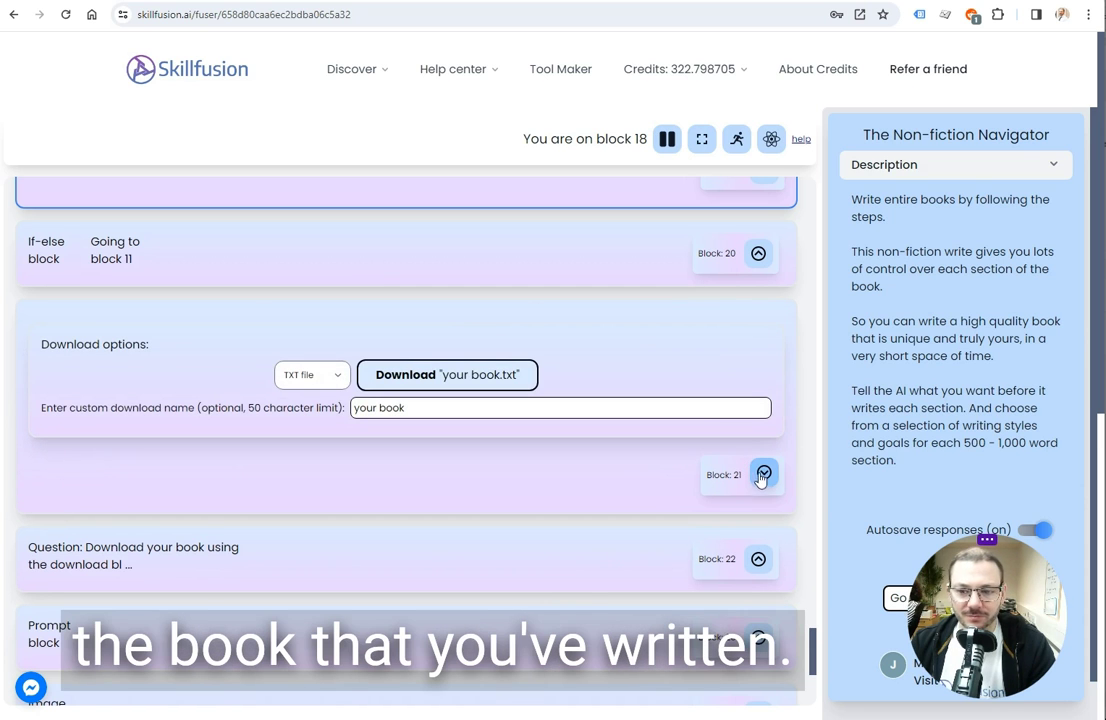
pyautogui.click(764, 474)
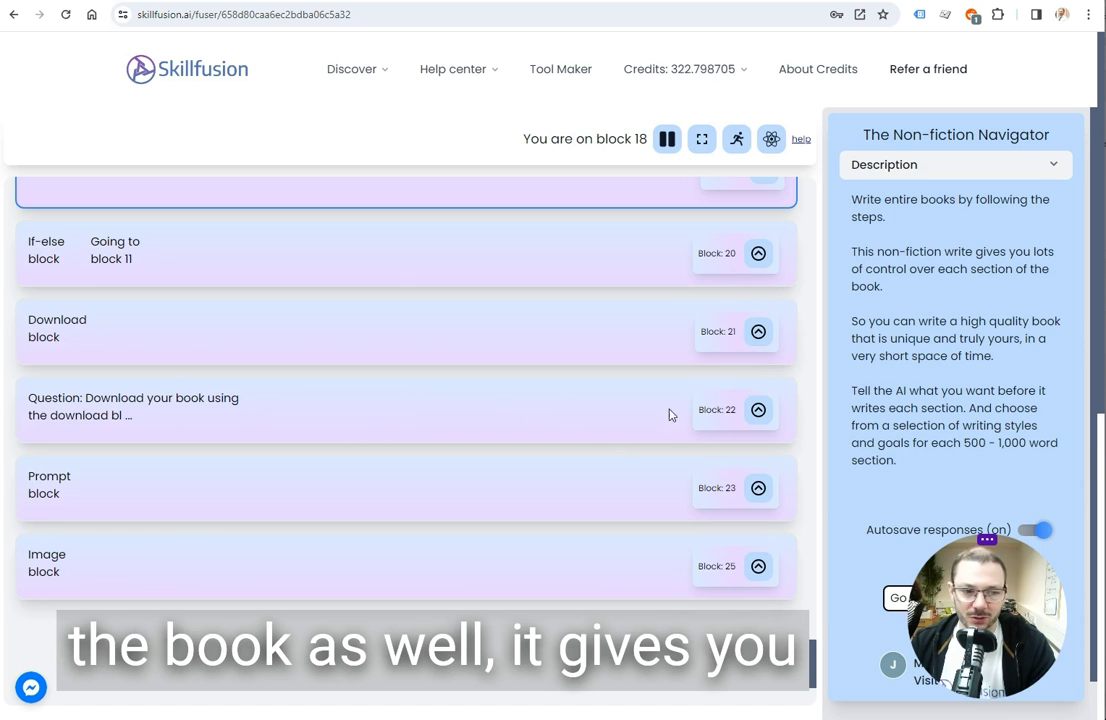
# Step: Expand the Image block (25) and Prompt block (23), then return to the top
pyautogui.click(758, 566)
pyautogui.click(759, 486)
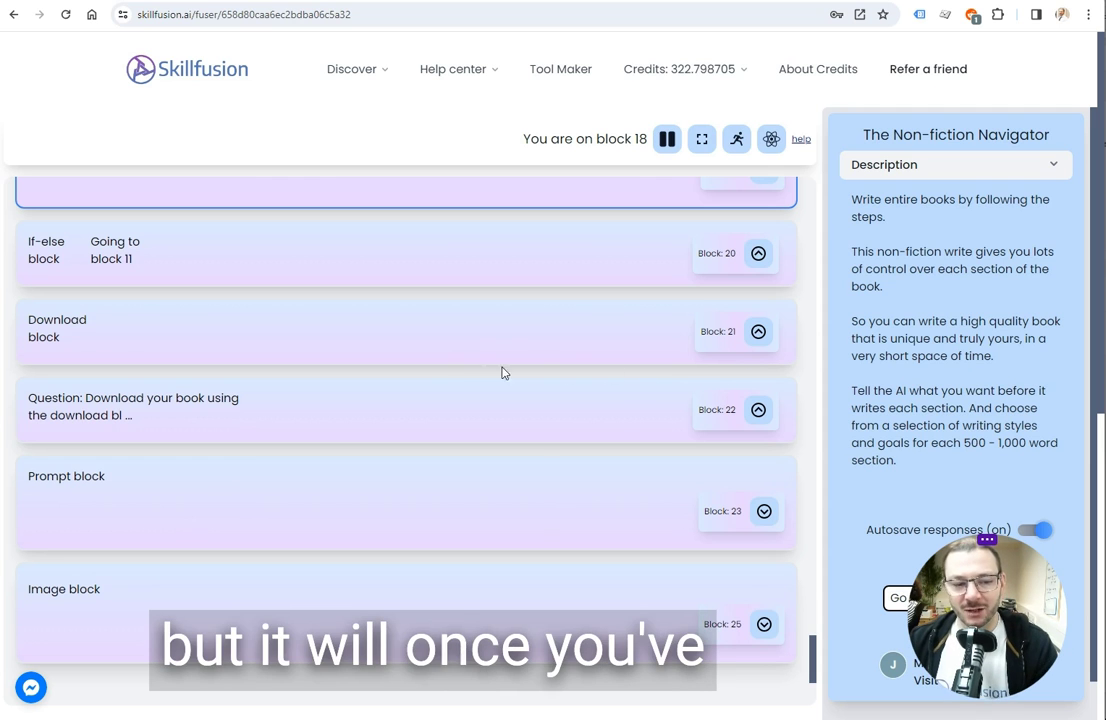
pyautogui.scroll(1, 375, 444)
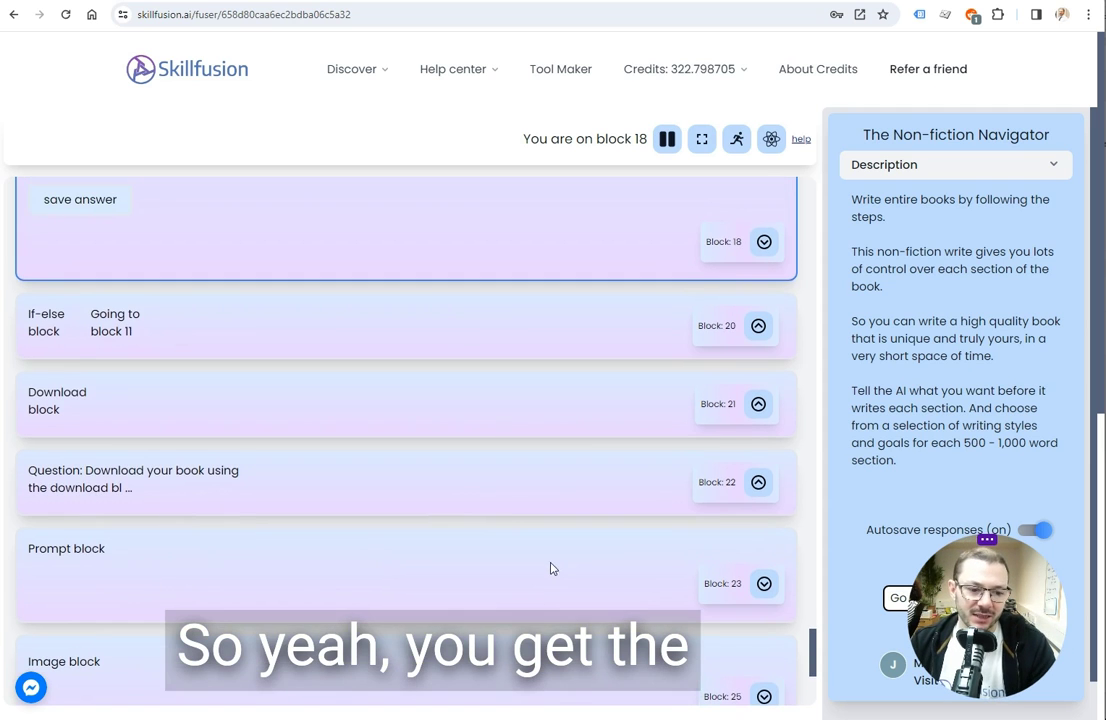
pyautogui.scroll(-2, 501, 513)
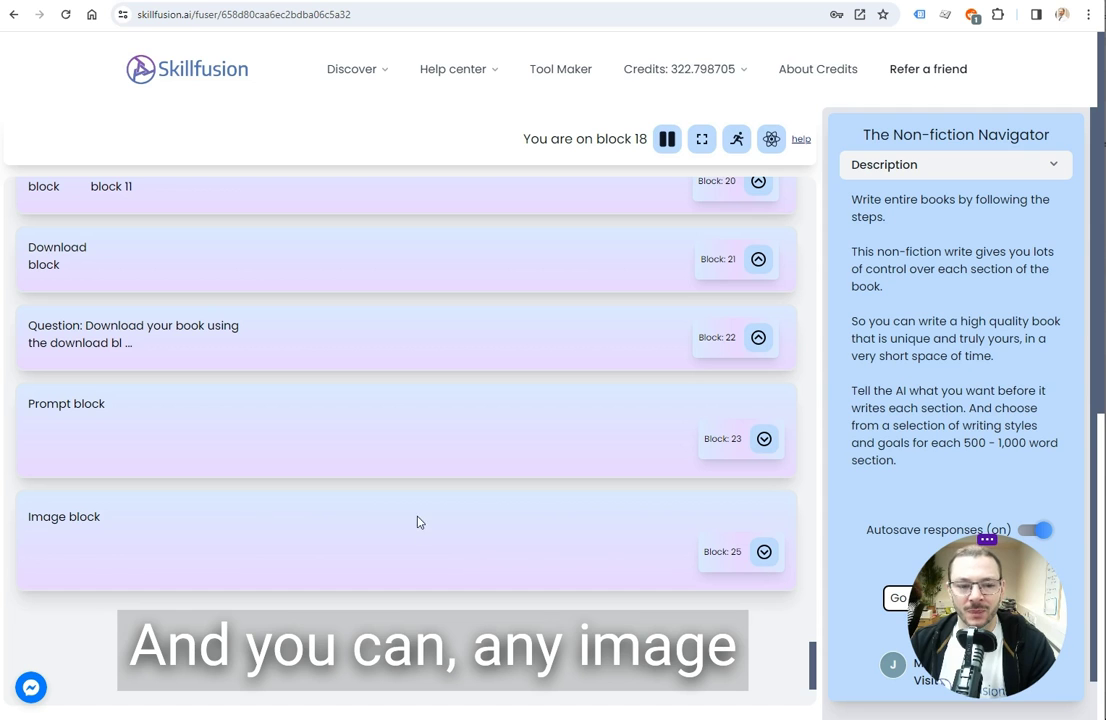
pyautogui.scroll(5, 486, 550)
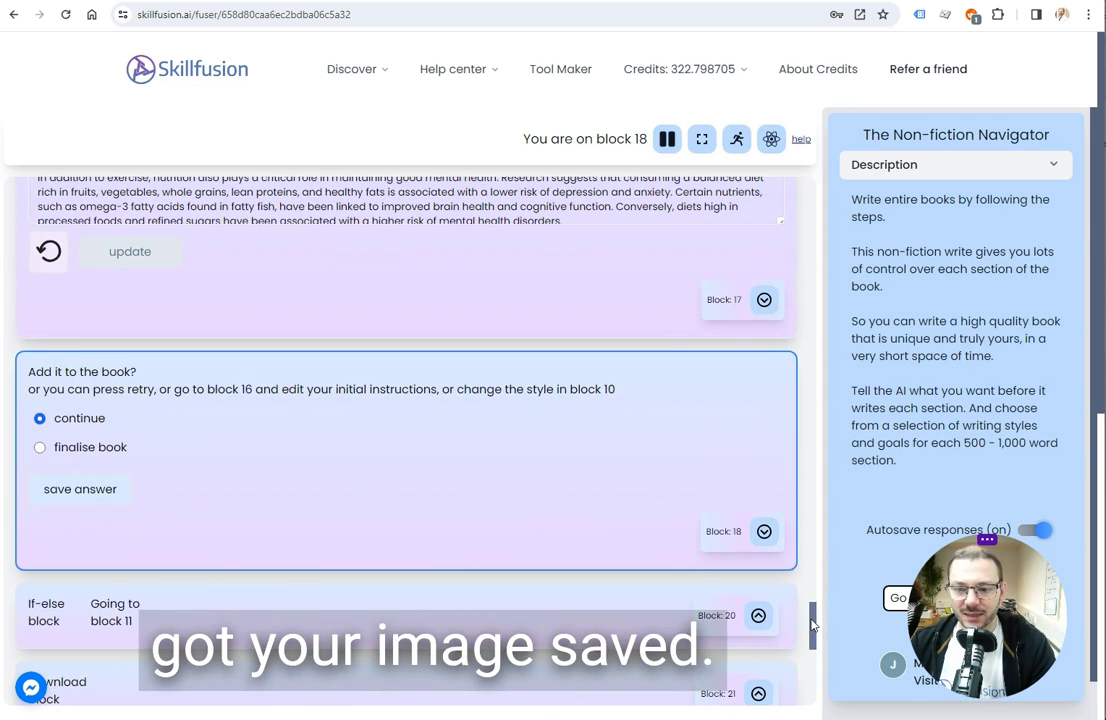
pyautogui.moveTo(812, 624); pyautogui.dragTo(808, 153)
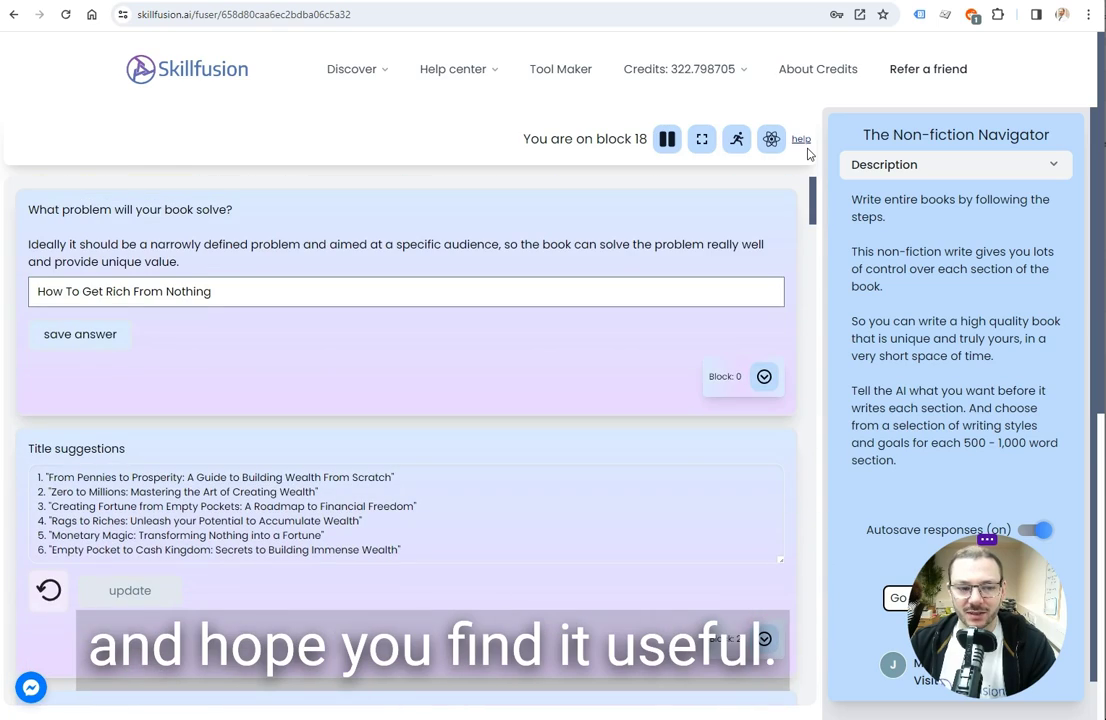